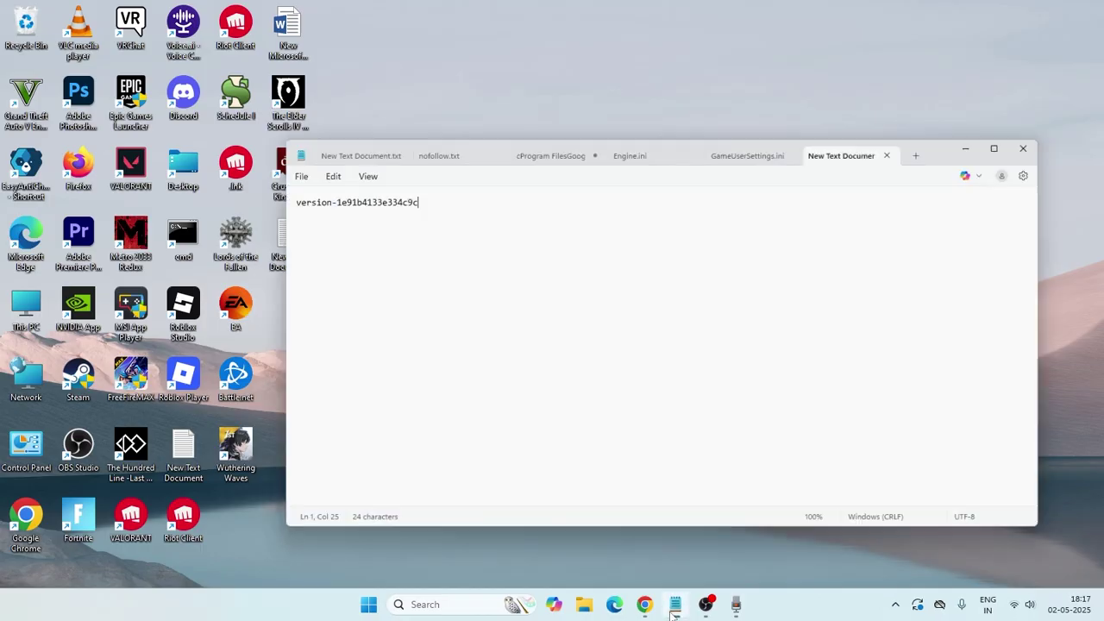
left_click(672, 613)
Step: Check the Notepad note with version-1e91b4133e334c9c, then bring Chrome's RDD form back
left_click(651, 612)
left_click(651, 612)
left_click(646, 612)
Step: Close the Lotus Geek YouTube tab and bring the RDD form back into view
left_click(595, 14)
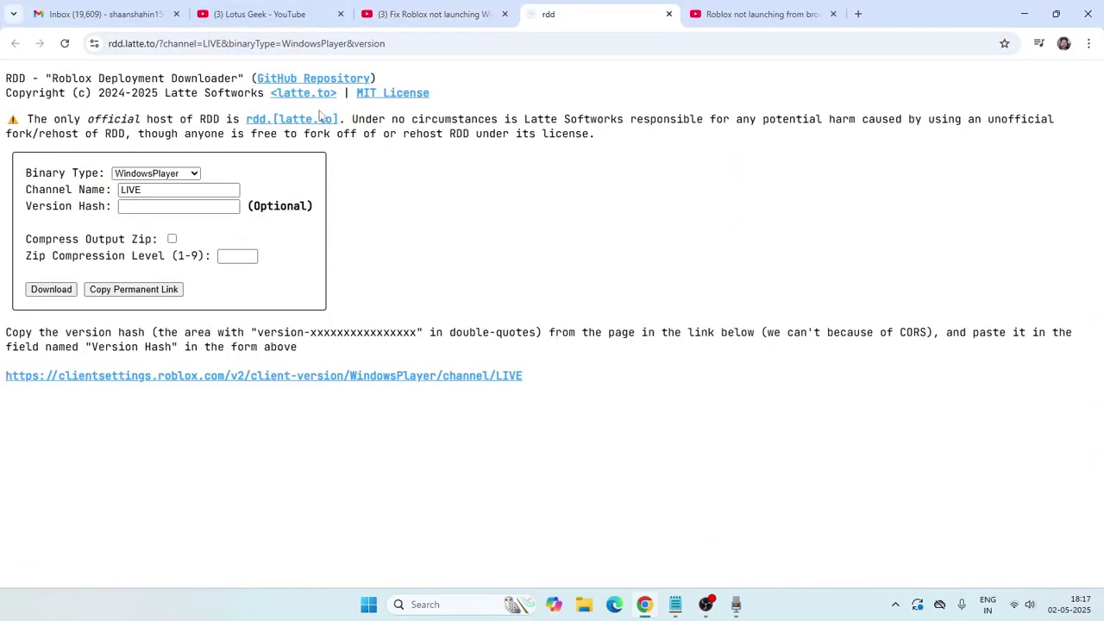
left_click(340, 14)
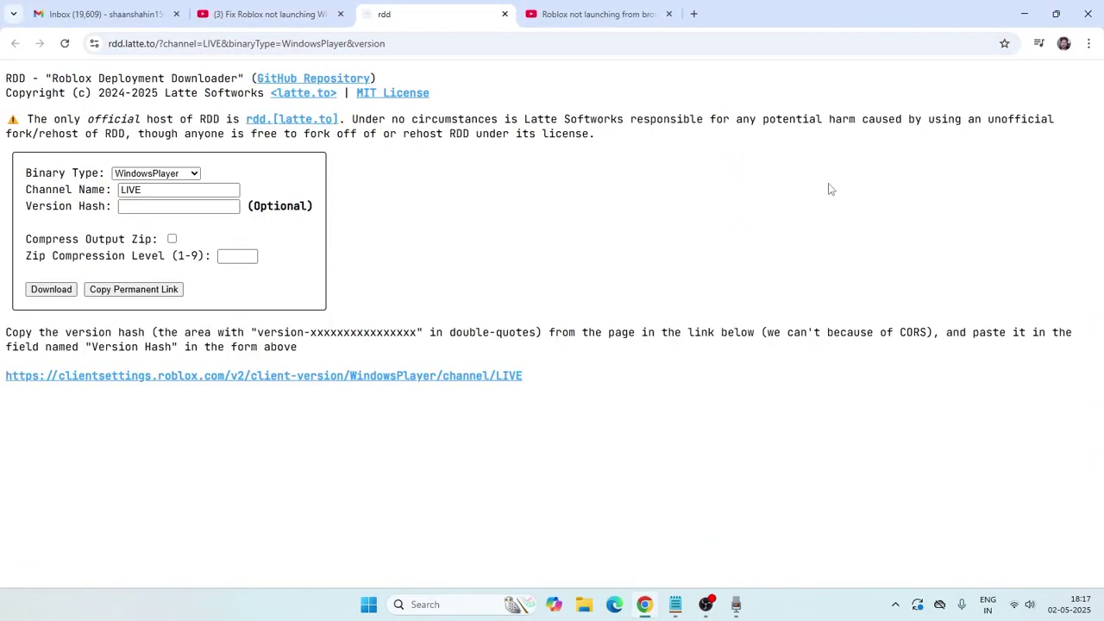
left_click(1024, 14)
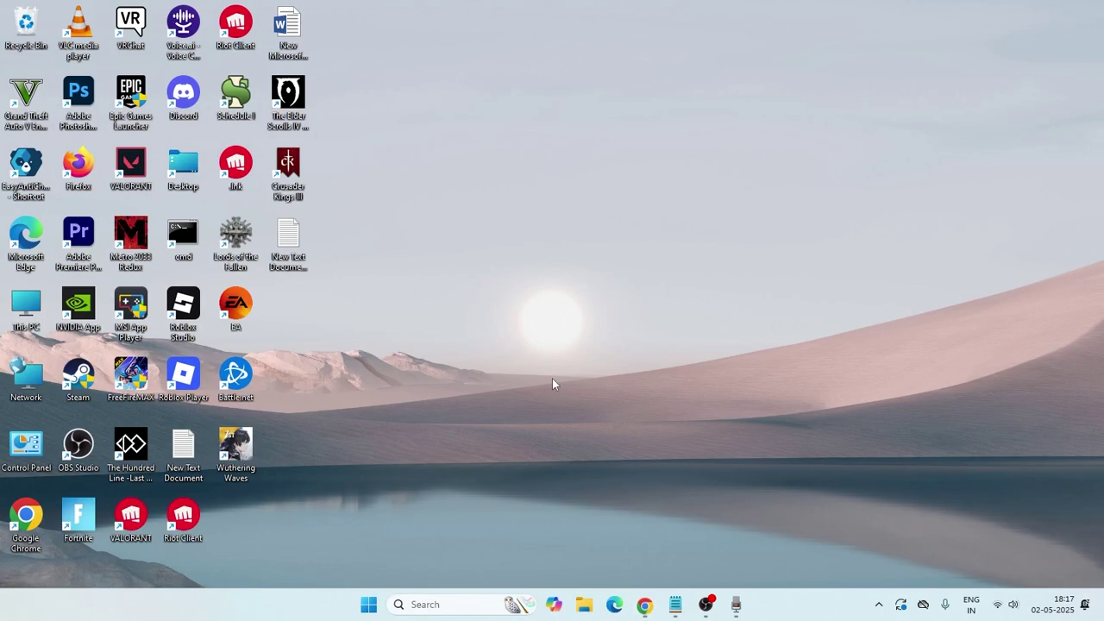
left_click(644, 604)
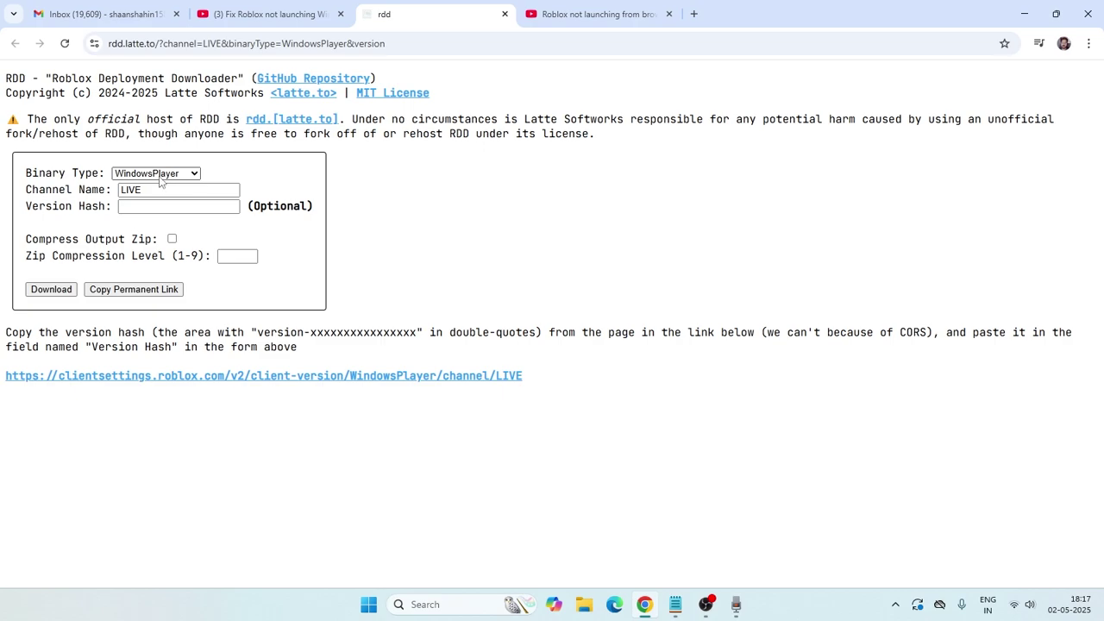
Step: Copy version-1e91b4133e334c9c from the Notepad note
left_click(63, 207)
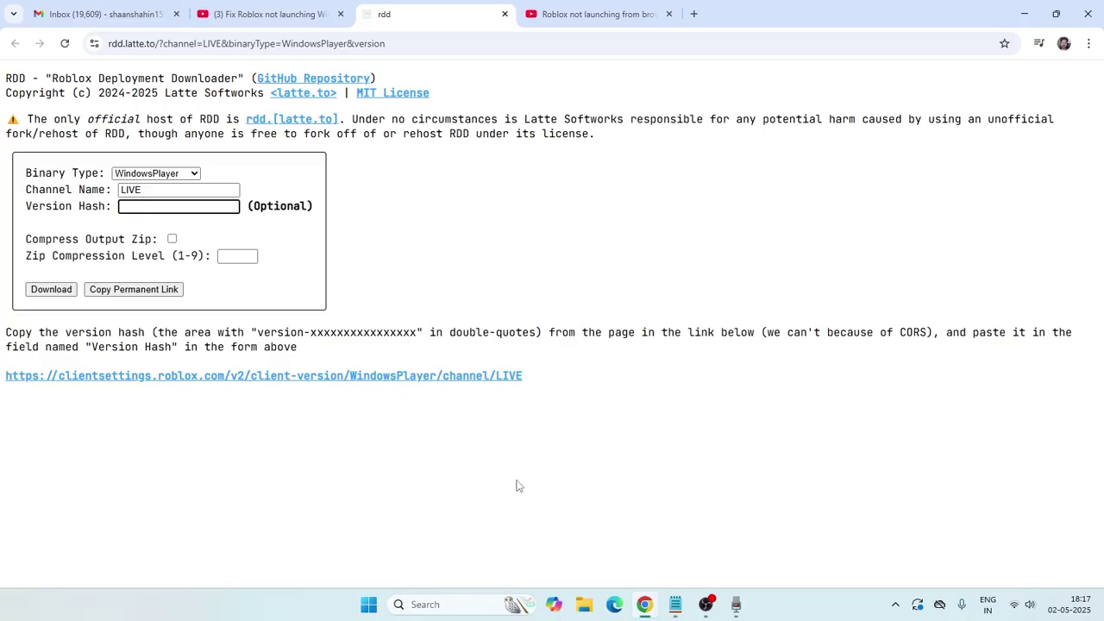
left_click(675, 603)
left_click(330, 194)
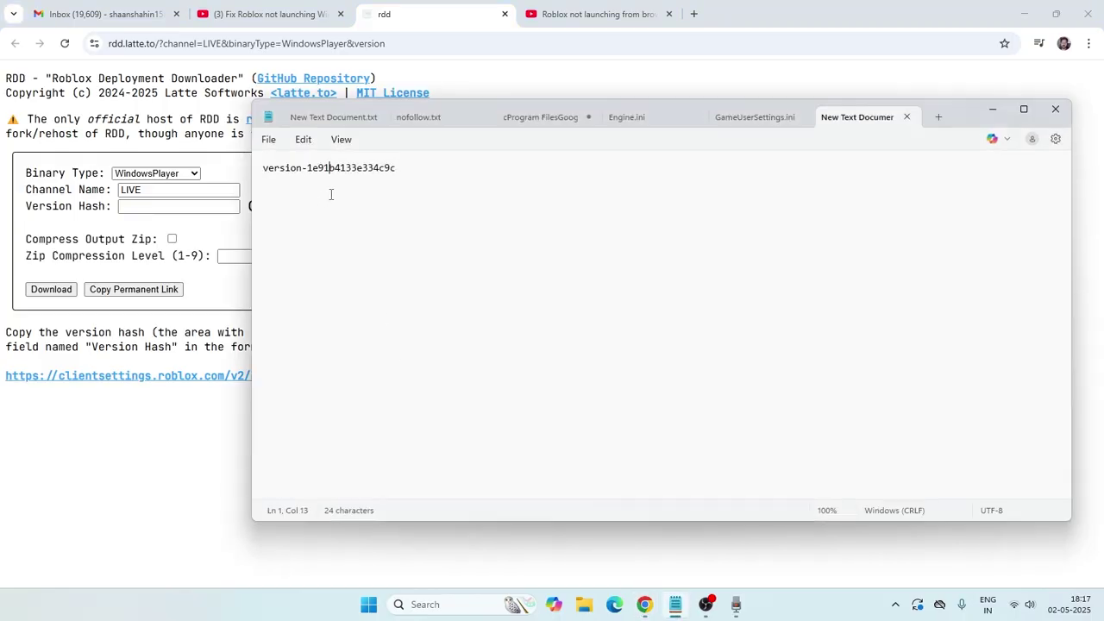
left_click_drag(401, 173, 264, 172)
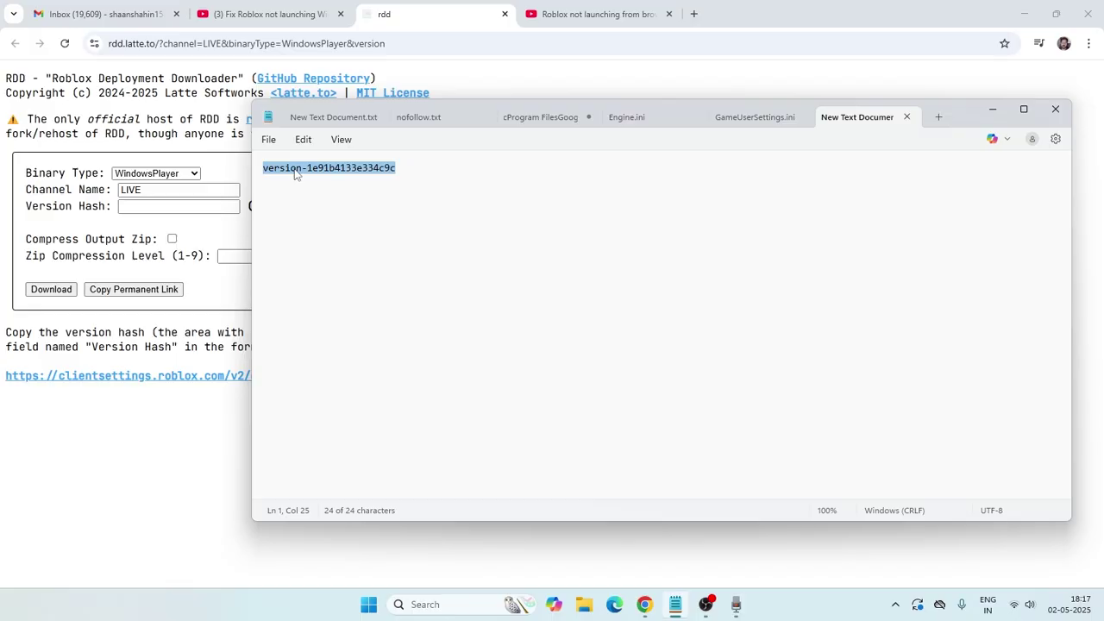
right_click(294, 172)
left_click(329, 241)
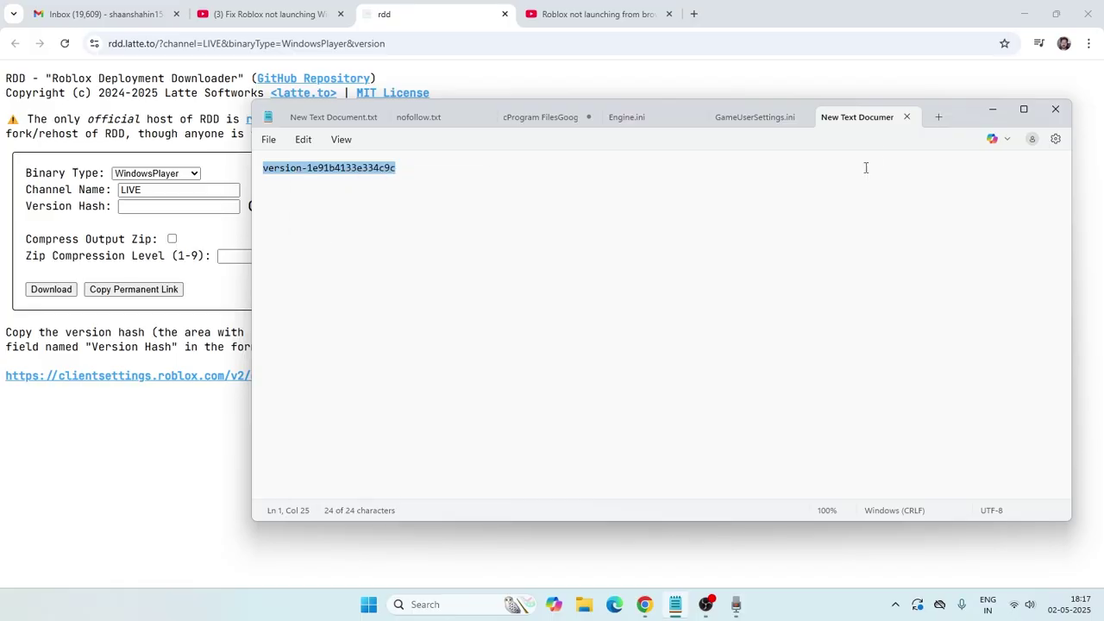
left_click(990, 110)
Step: Paste the hash into Version Hash and start downloading the LIVE WindowsPlayer build
right_click(166, 208)
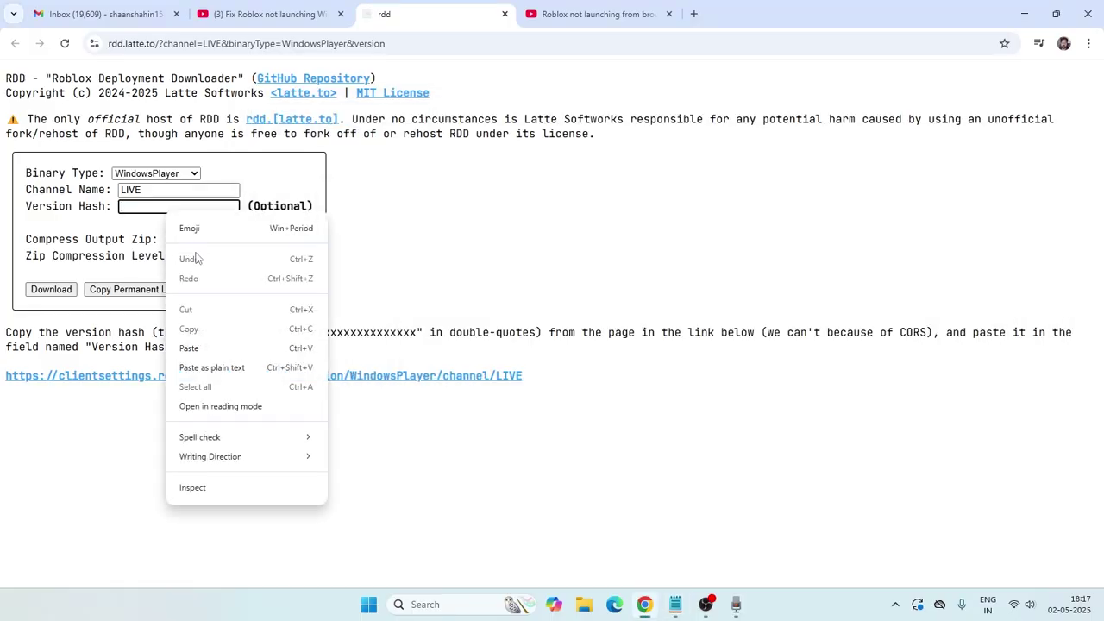
left_click(189, 348)
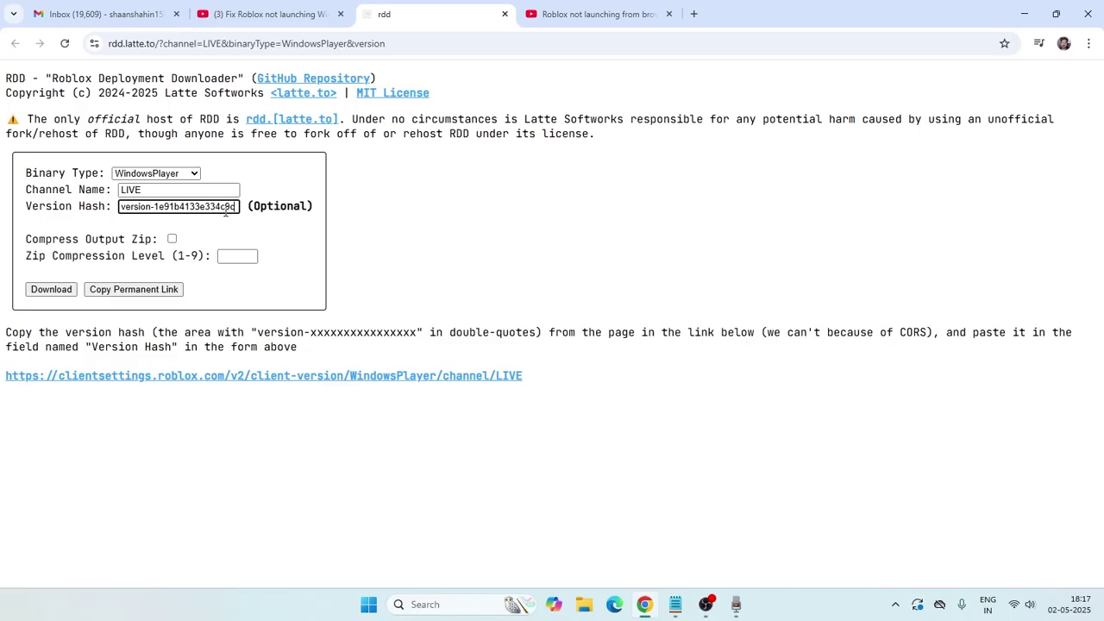
left_click(55, 291)
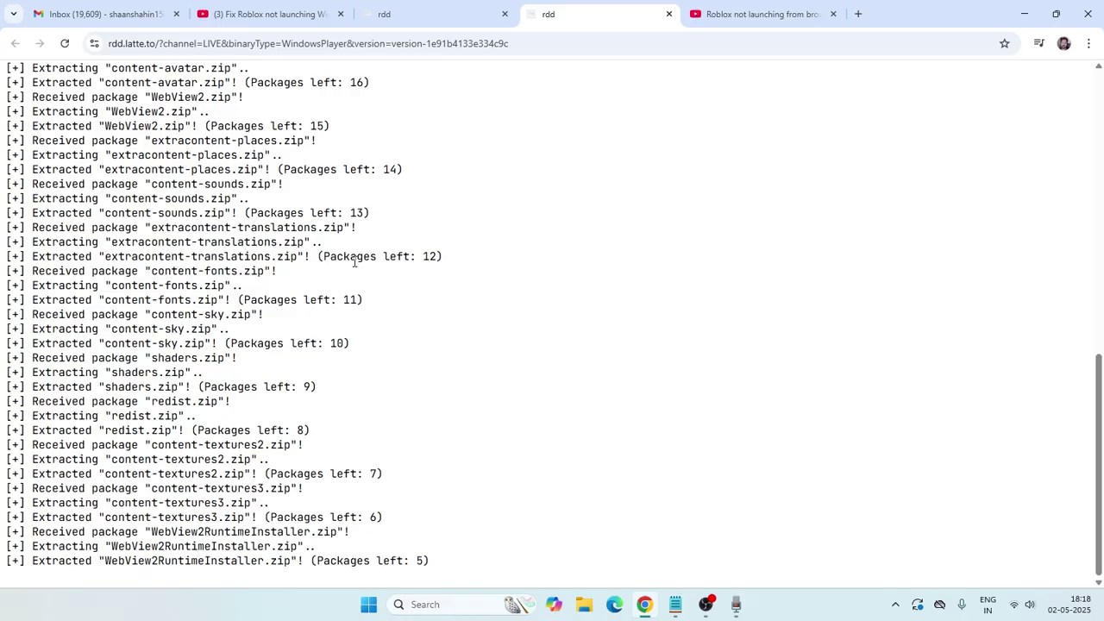
Step: Wait for LIVE-WindowsPlayer-version-1e91b4133e334c9c.zip (285 MB) to finish, then show it in its folder
left_click(395, 14)
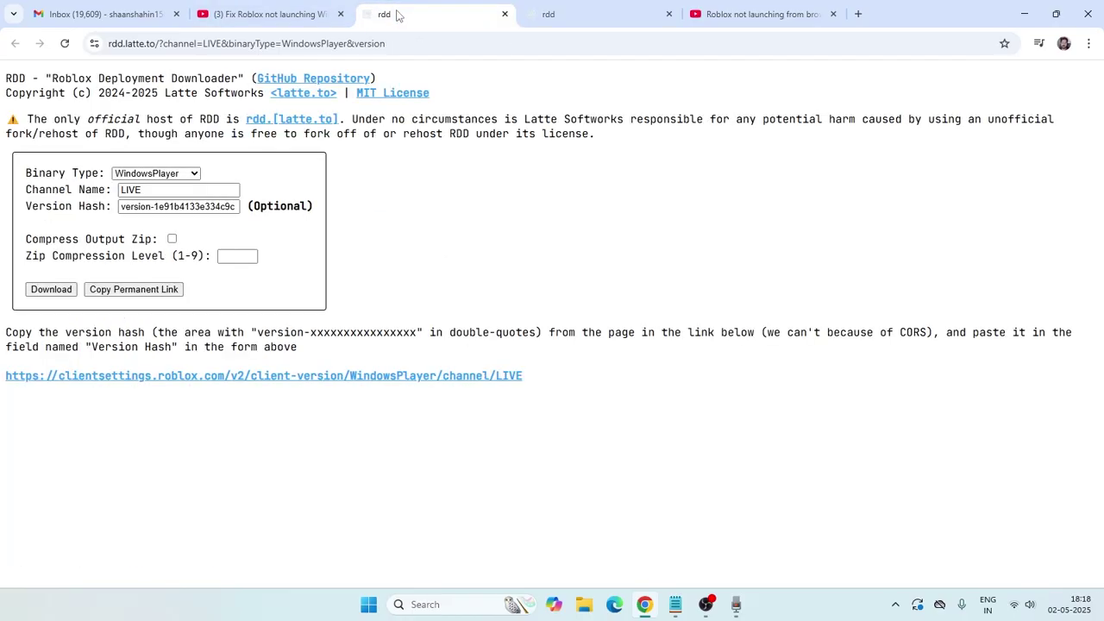
left_click(552, 15)
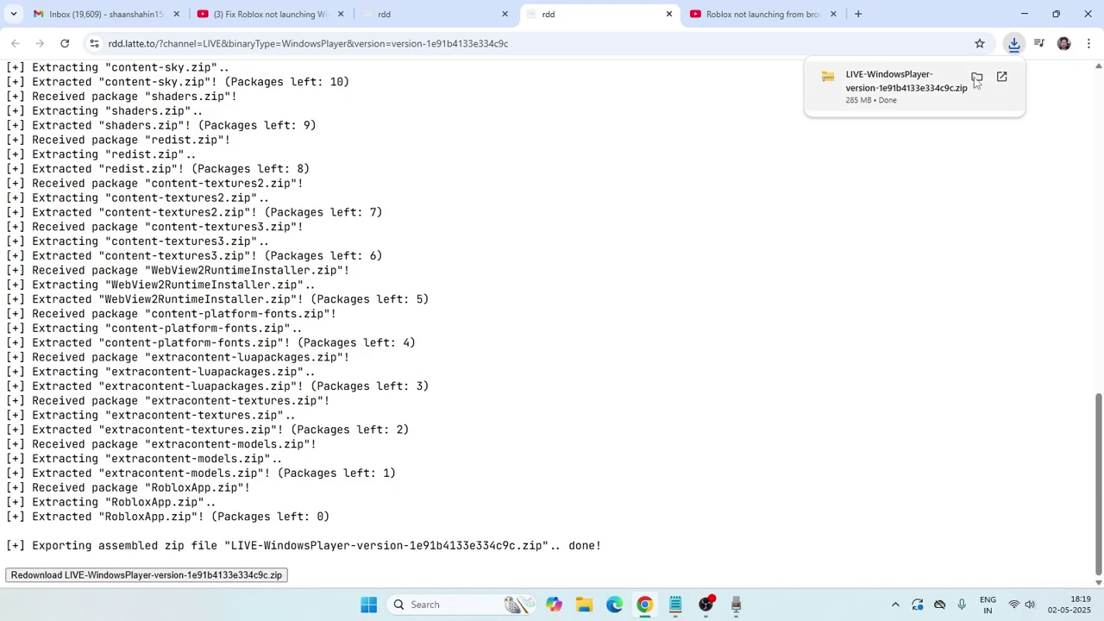
left_click(975, 75)
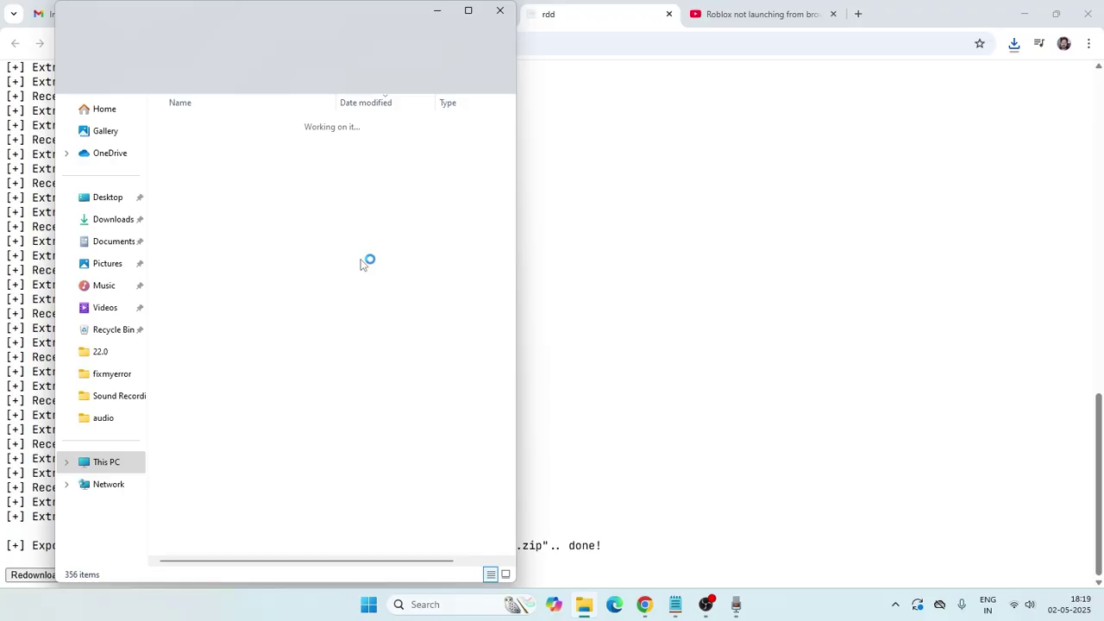
Step: Copy the downloaded LIVE-WindowsPlayer-version-1e91b4133e334c9c zip in Downloads
right_click(258, 149)
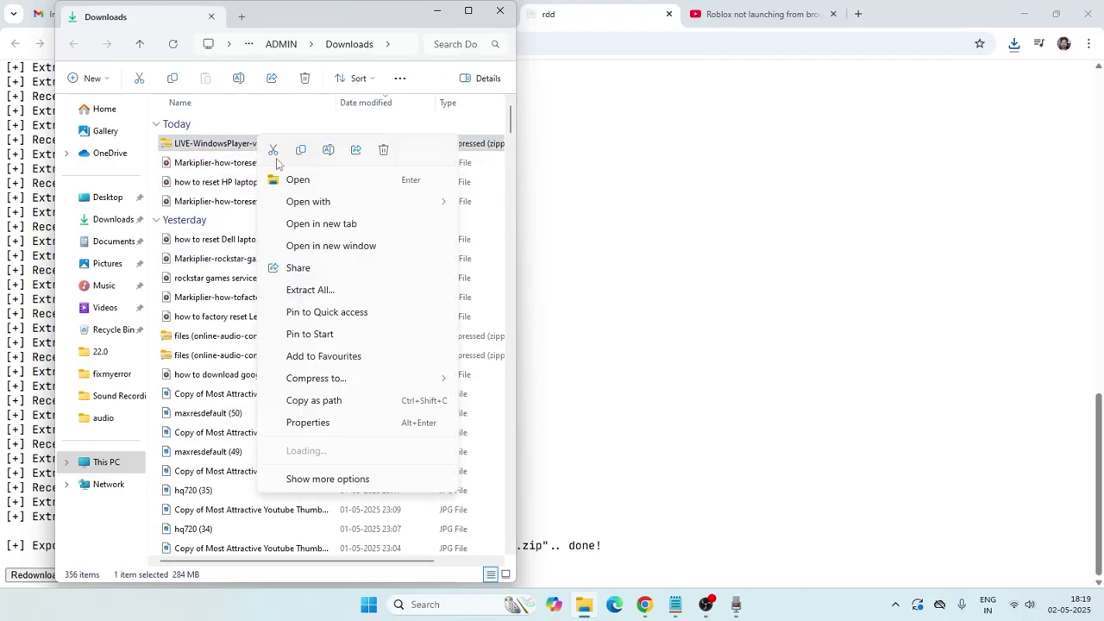
left_click(301, 152)
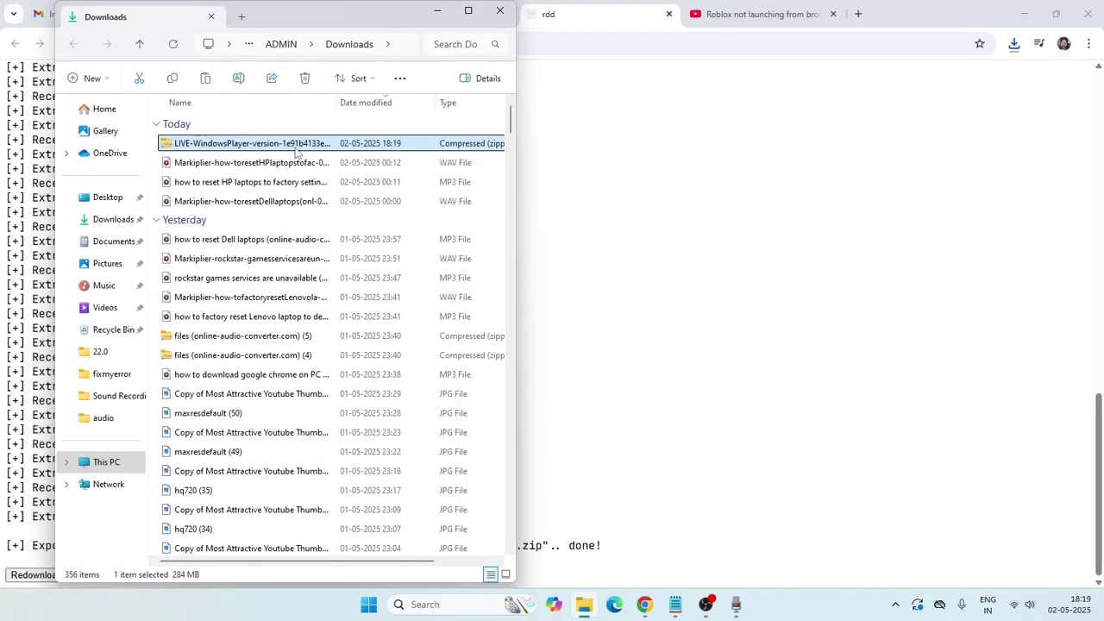
right_click(296, 151)
left_click(337, 162)
Step: Paste the zip onto the desktop and open the copy
left_click(435, 21)
left_click(1024, 14)
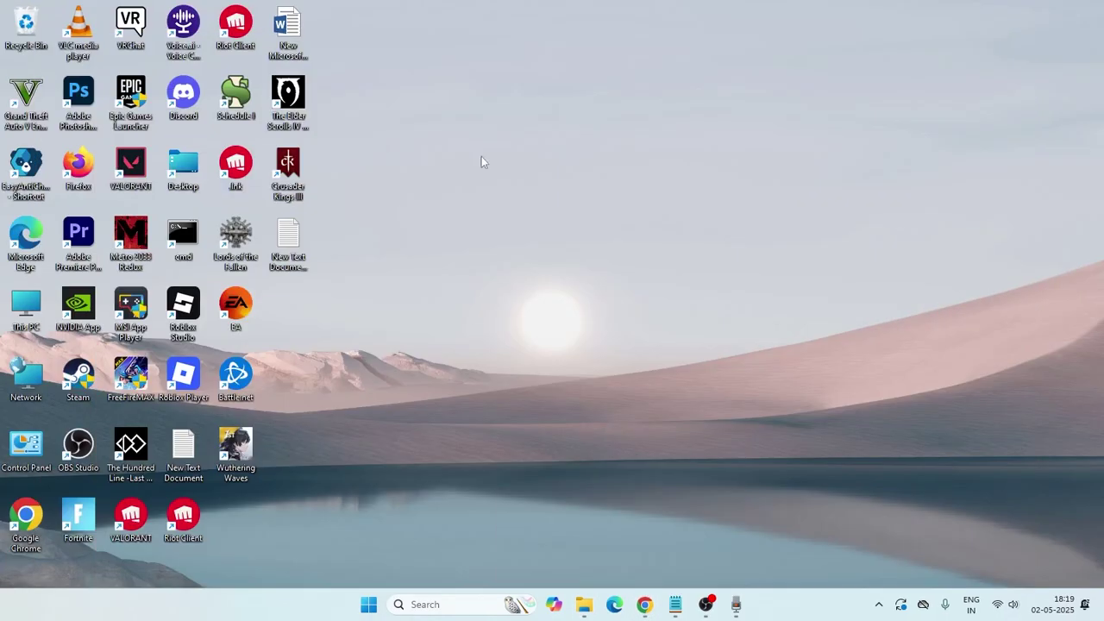
right_click(422, 132)
left_click(314, 401)
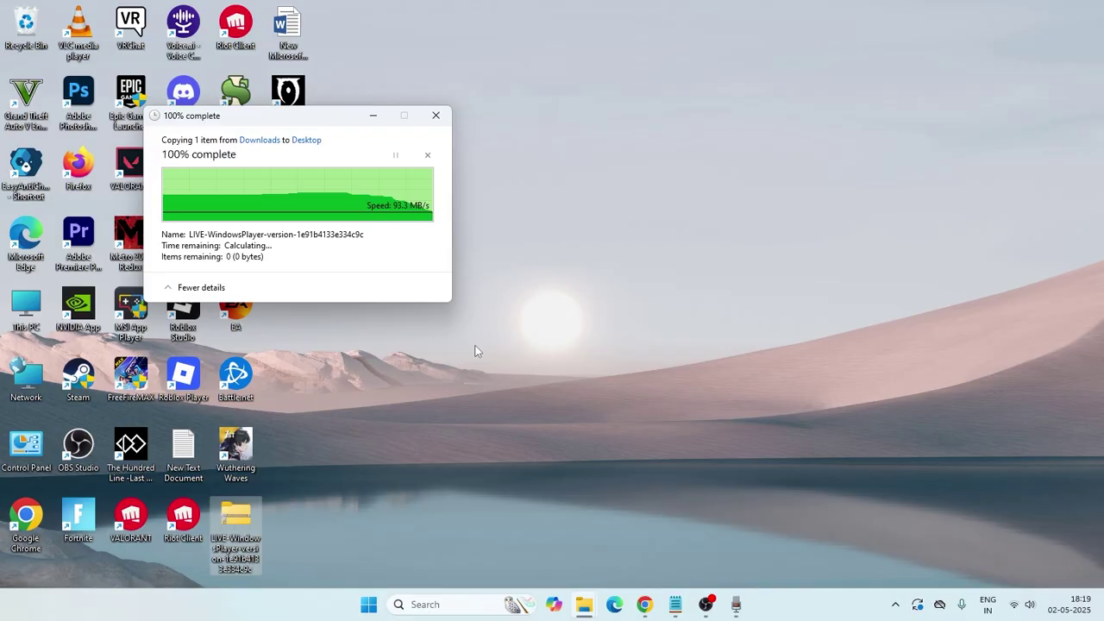
double_click(232, 519)
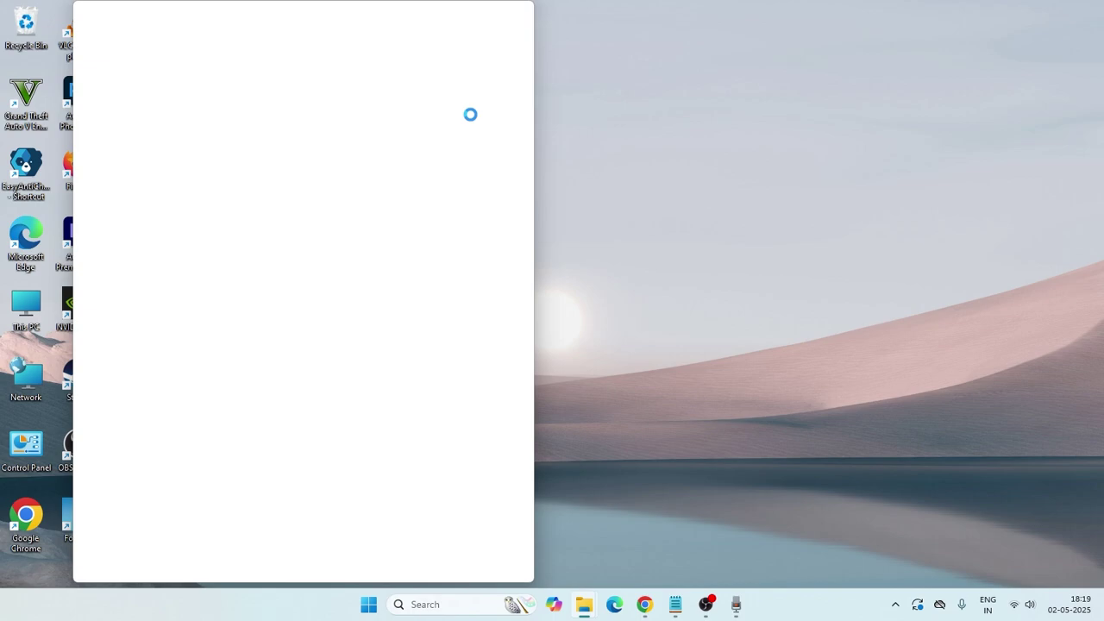
Step: Extract all 4,320 items of the zip into a new folder on the desktop
mouse_move(583, 604)
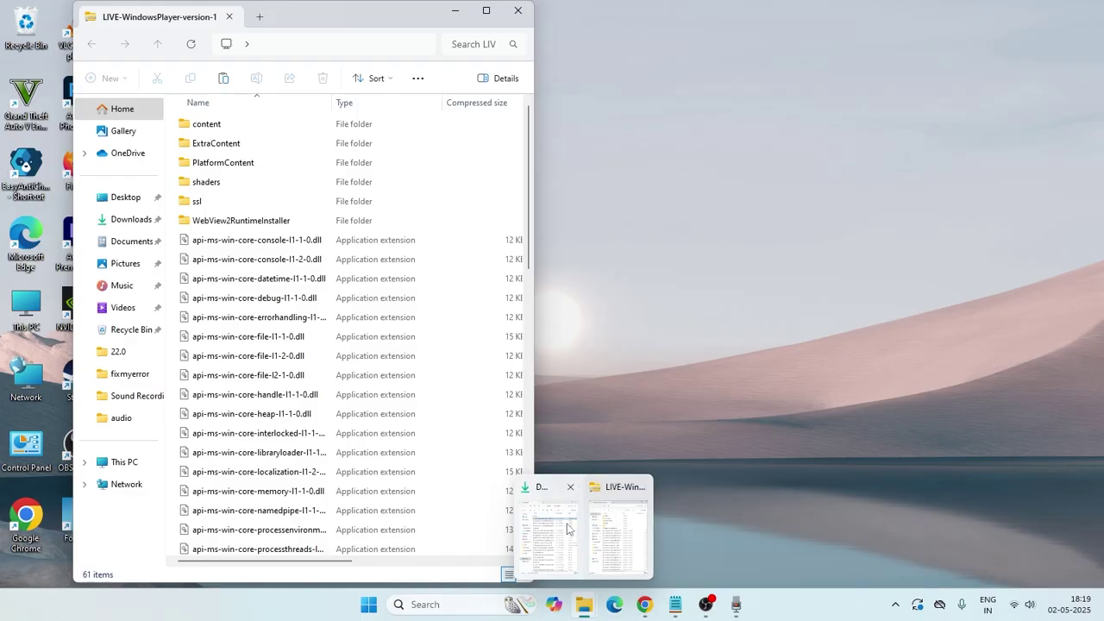
left_click(487, 10)
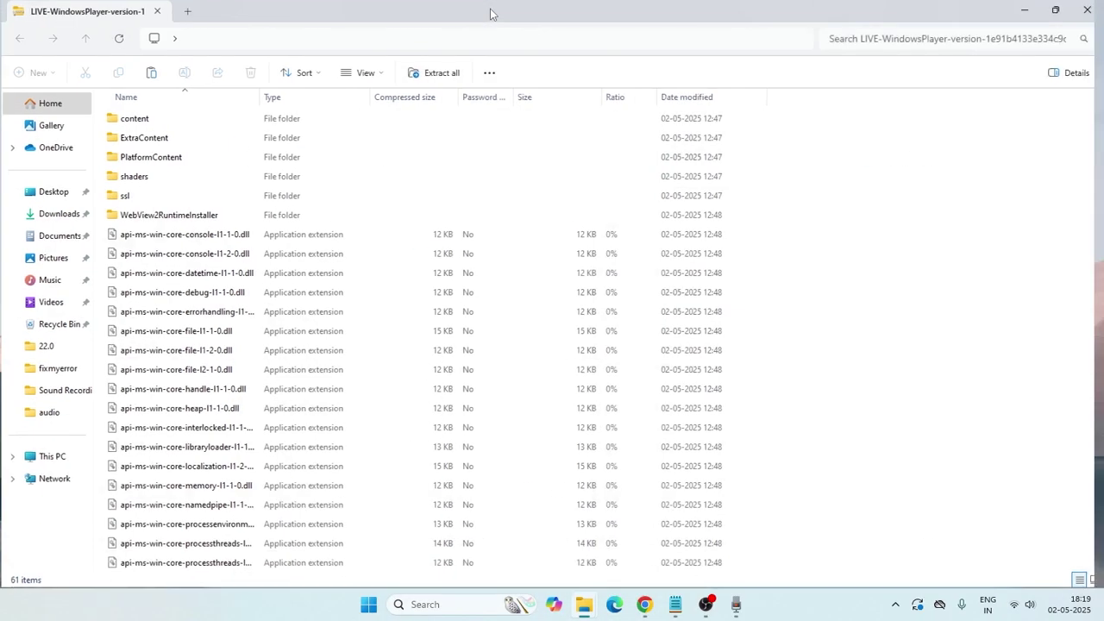
left_click(434, 74)
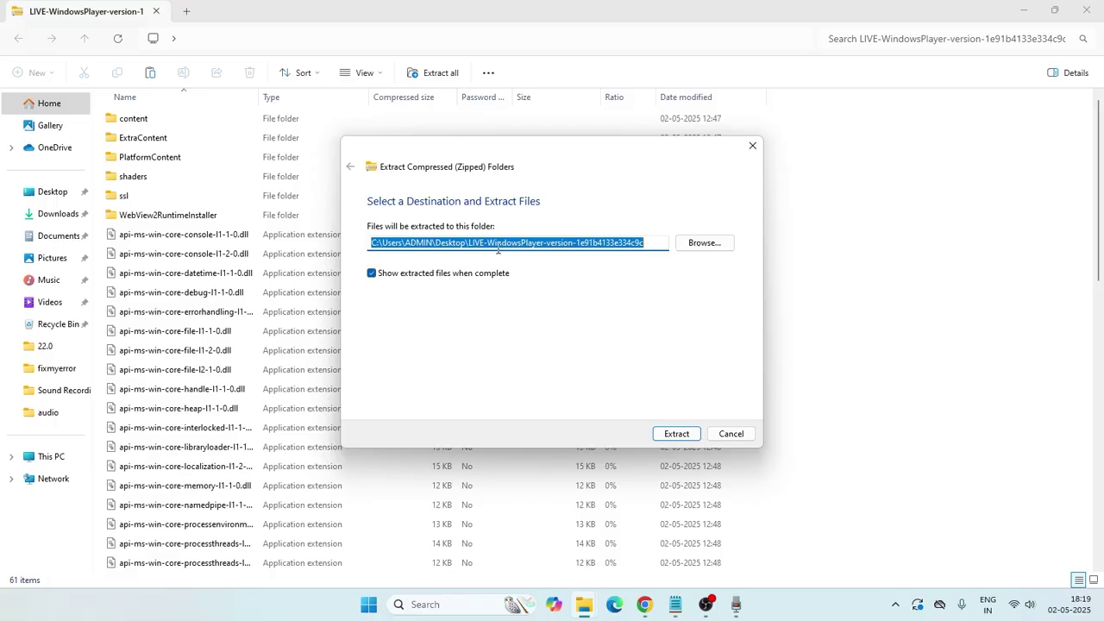
left_click(687, 436)
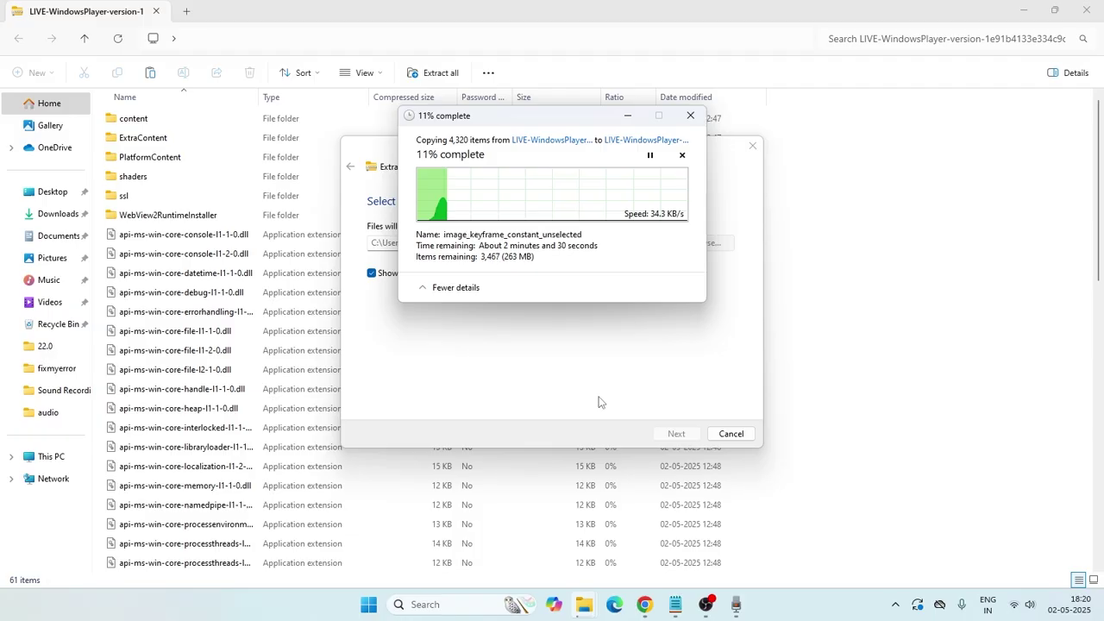
scroll(244, 377, "down", 6)
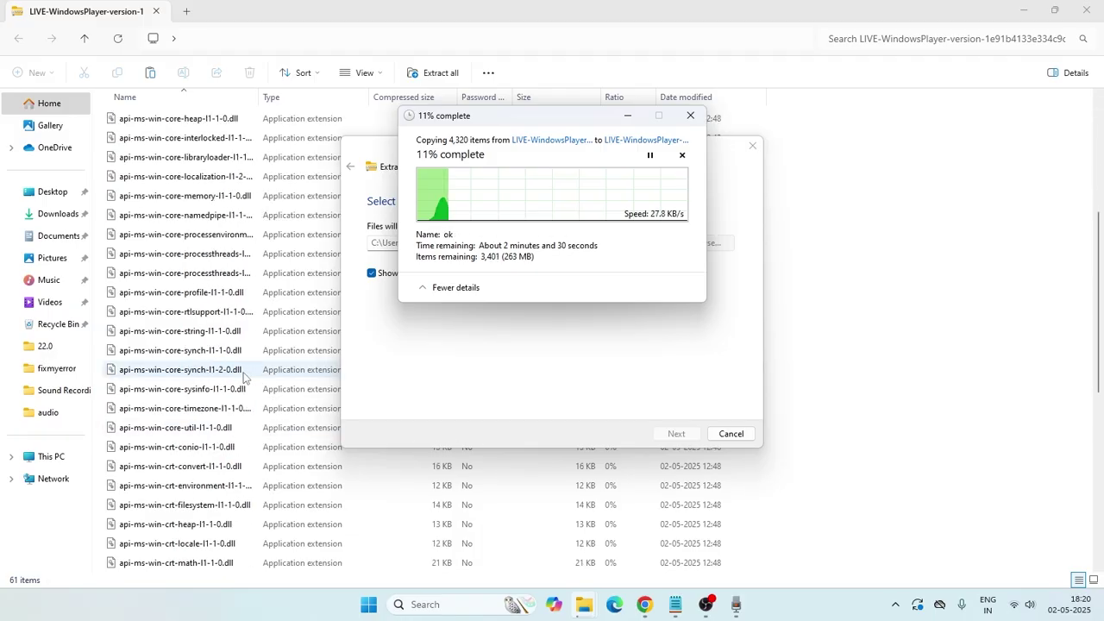
scroll(244, 377, "up", 6)
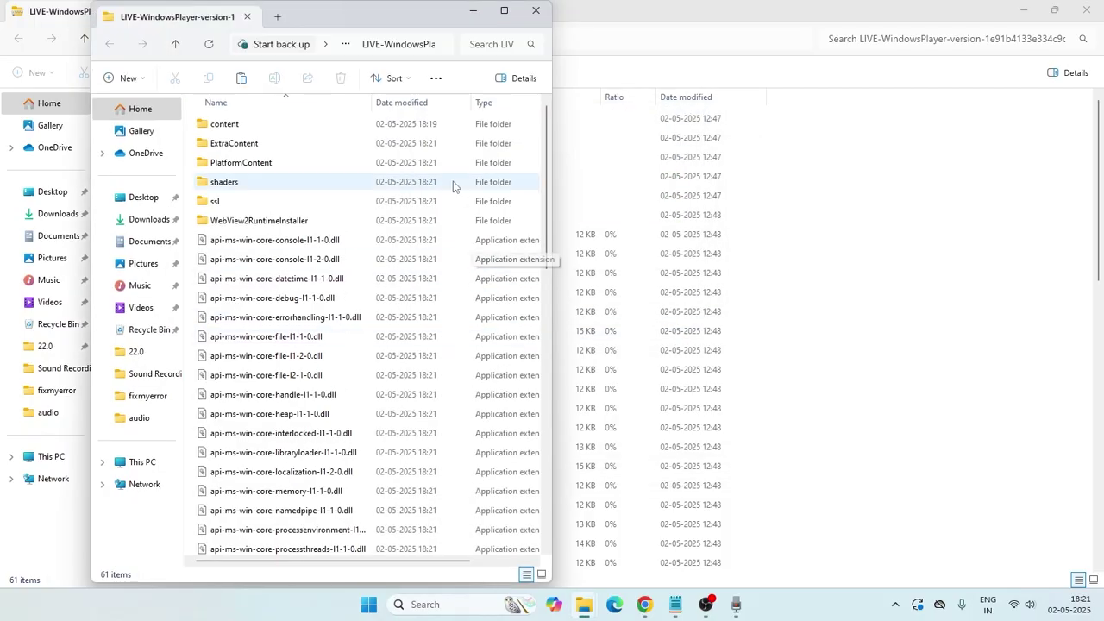
Step: Launch RobloxPlayerBeta from the extracted folder, then close that folder's window
left_click(503, 11)
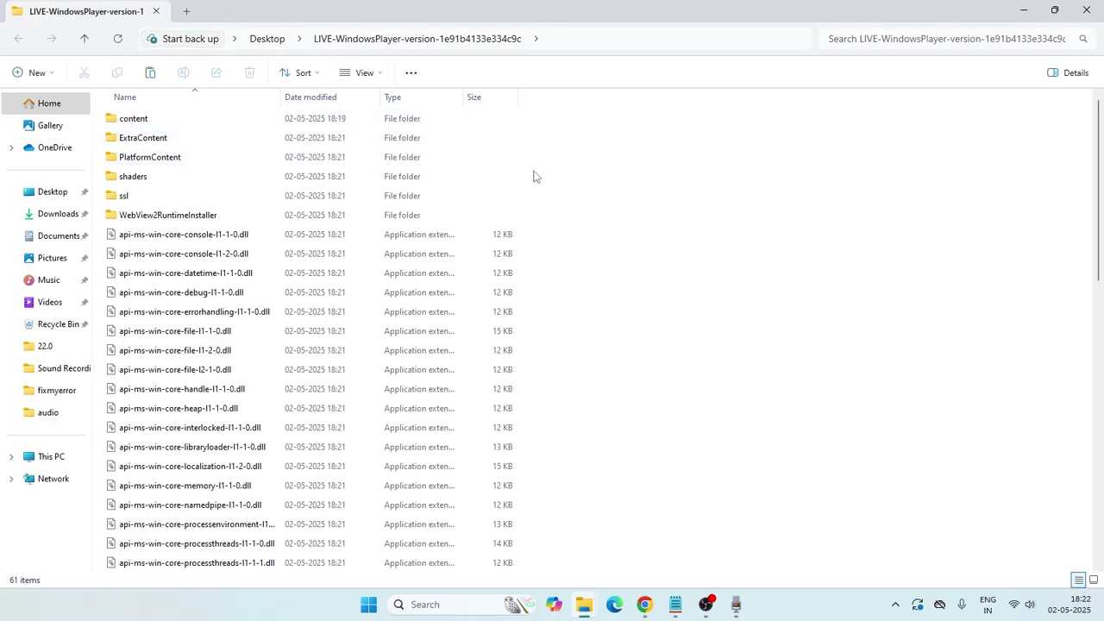
scroll(539, 177, "down", 1)
scroll(566, 178, "down", 8)
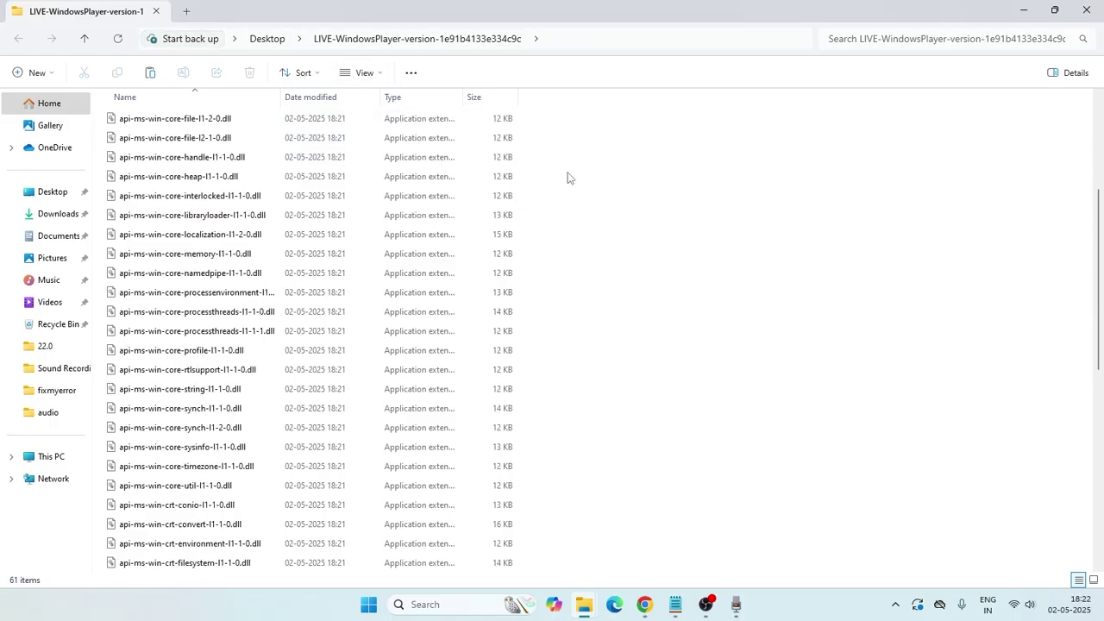
scroll(567, 177, "down", 4)
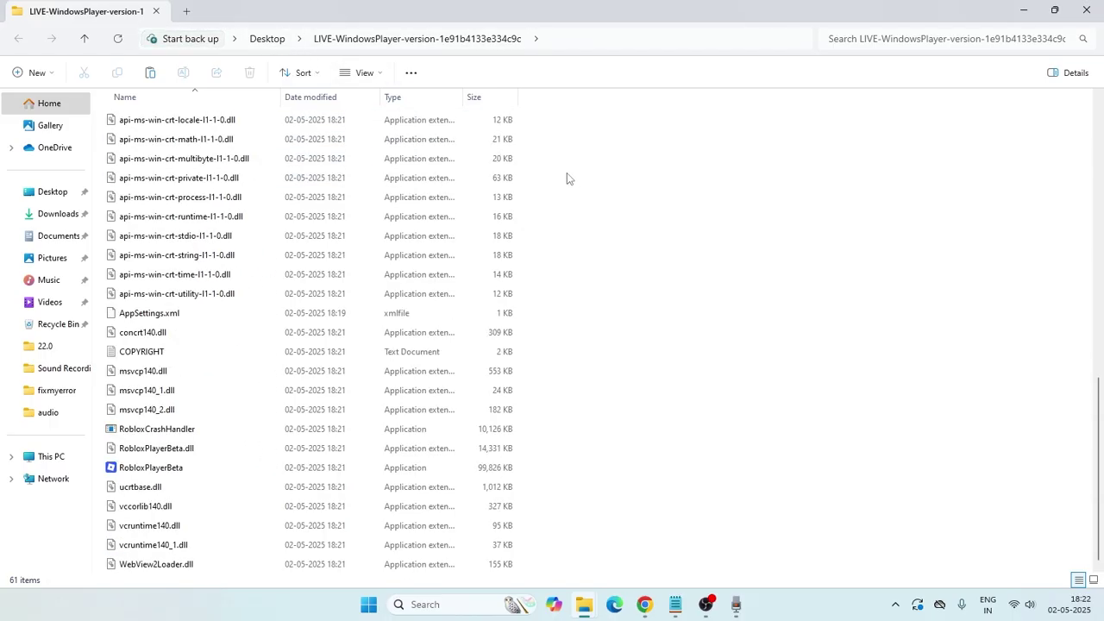
double_click(178, 469)
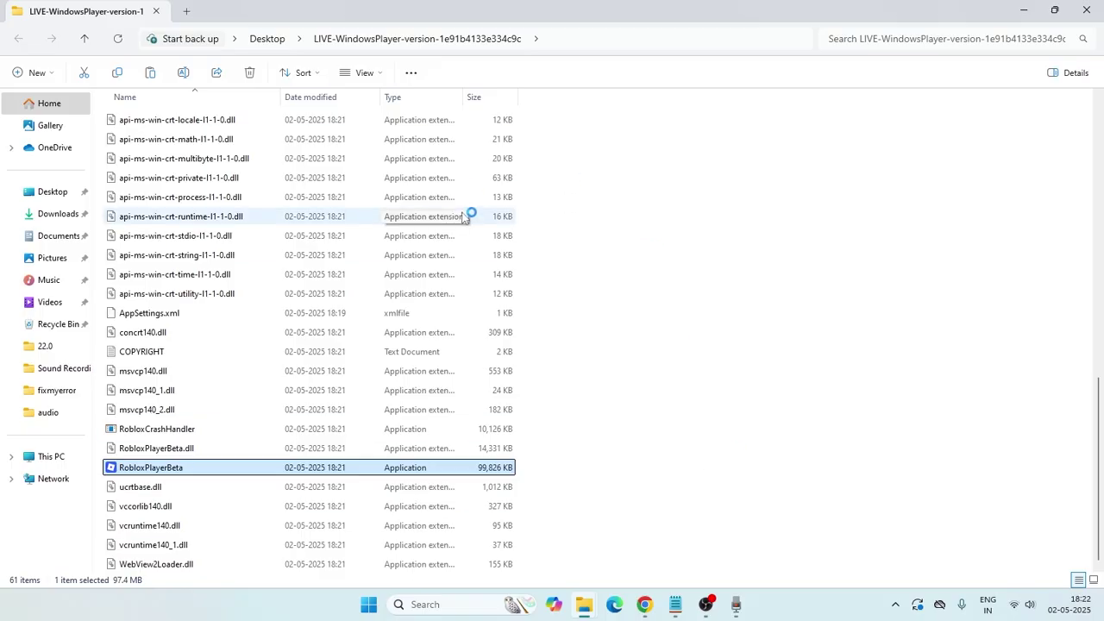
scroll(468, 217, "up", 3)
left_click(1085, 11)
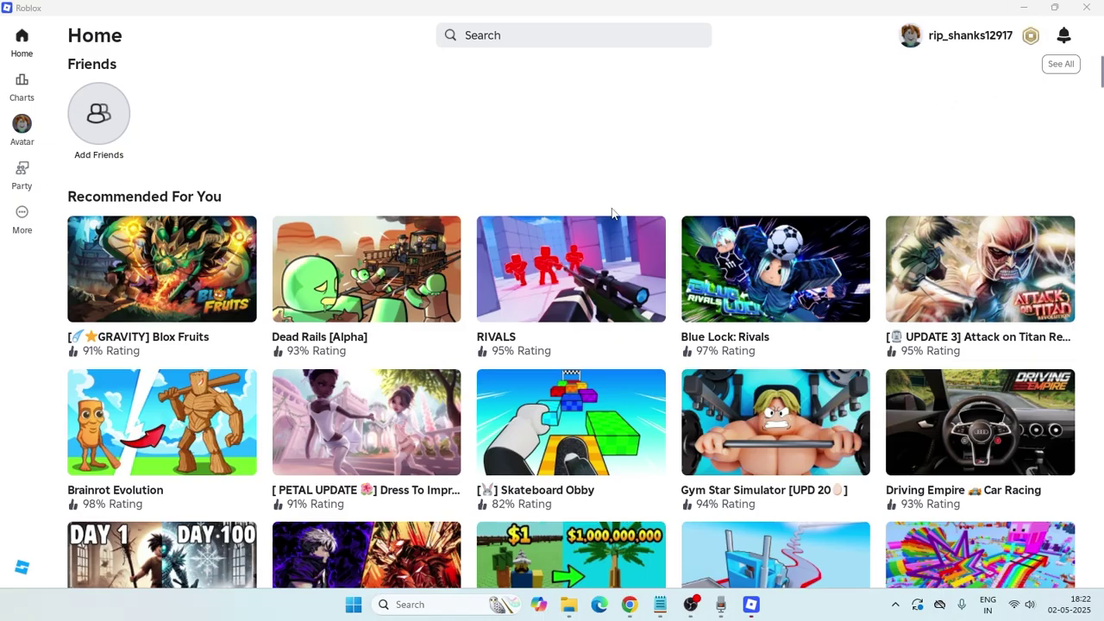
Step: Minimize Roblox and open the Windows Run dialog by searching 'run'
left_click(1024, 9)
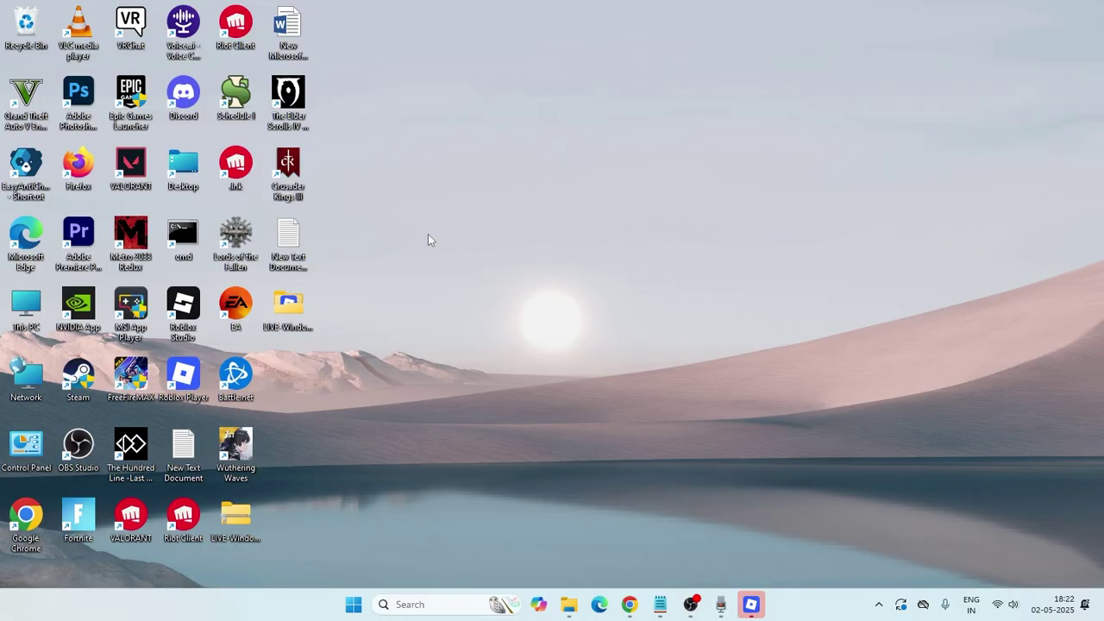
left_click(417, 603)
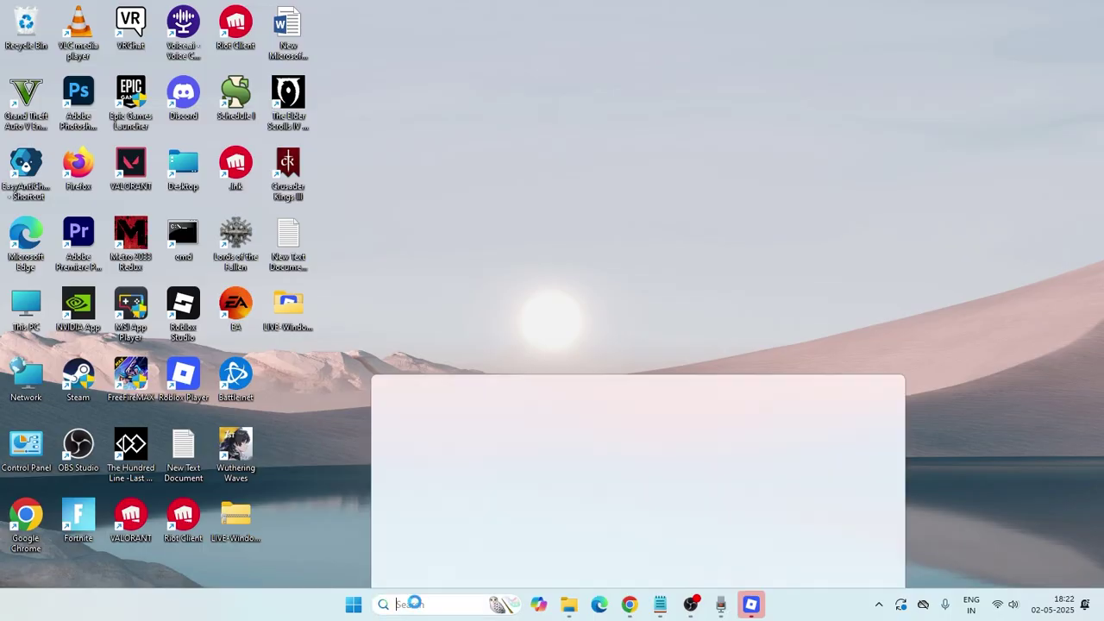
type("run")
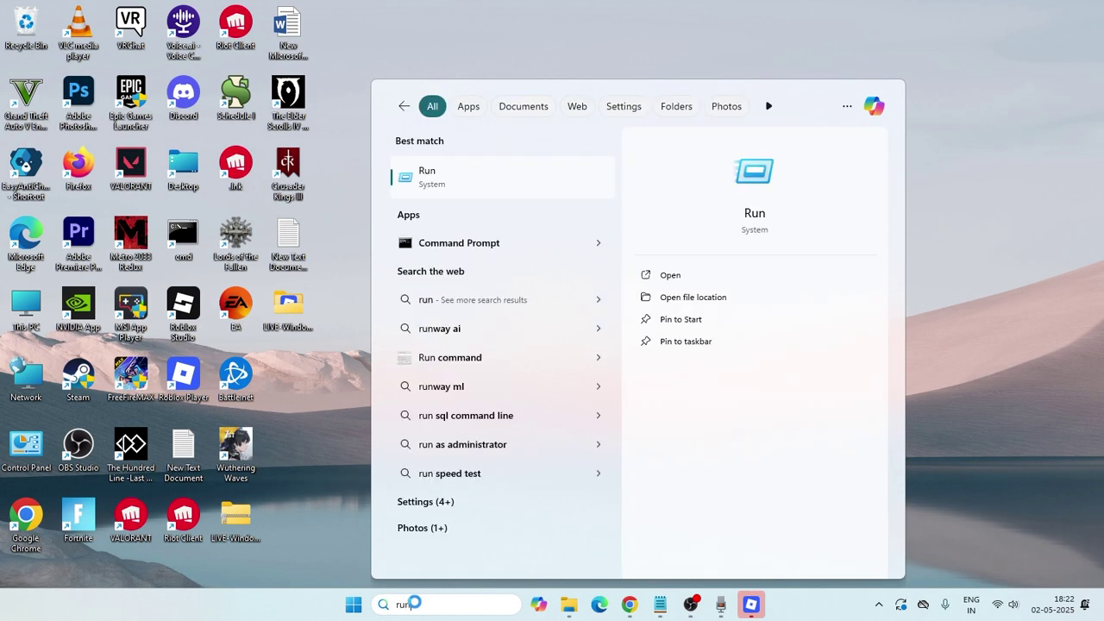
left_click(435, 184)
Step: Open %localappdata%\Roblox\Versions in File Explorer, then switch to Chrome's RDD form tab
key("BackSpace")
type("%loca")
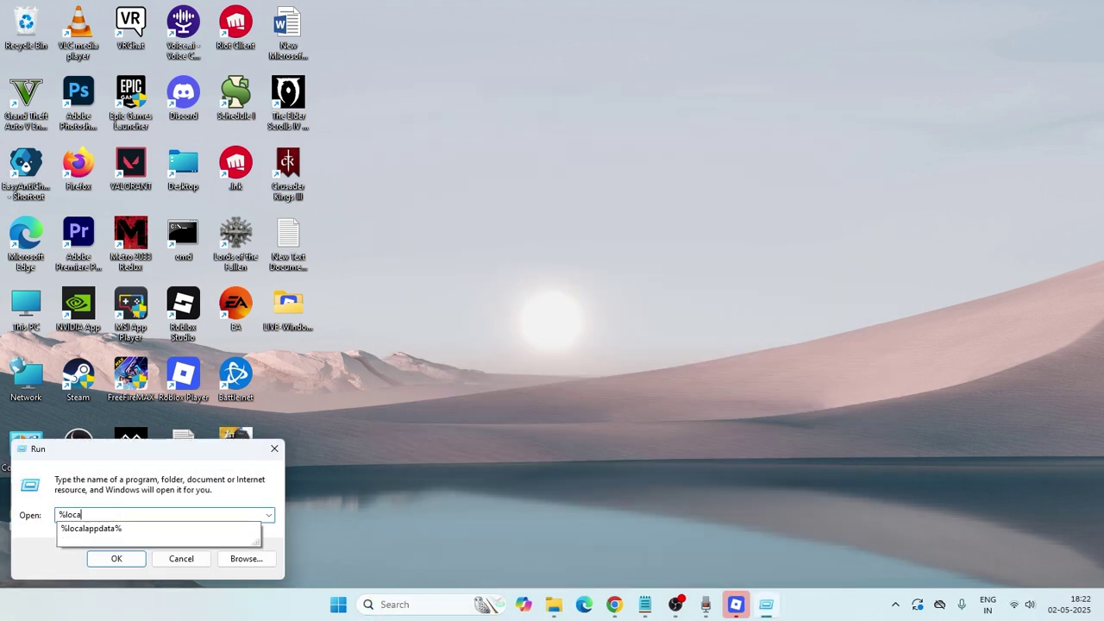
type("l")
key("Down")
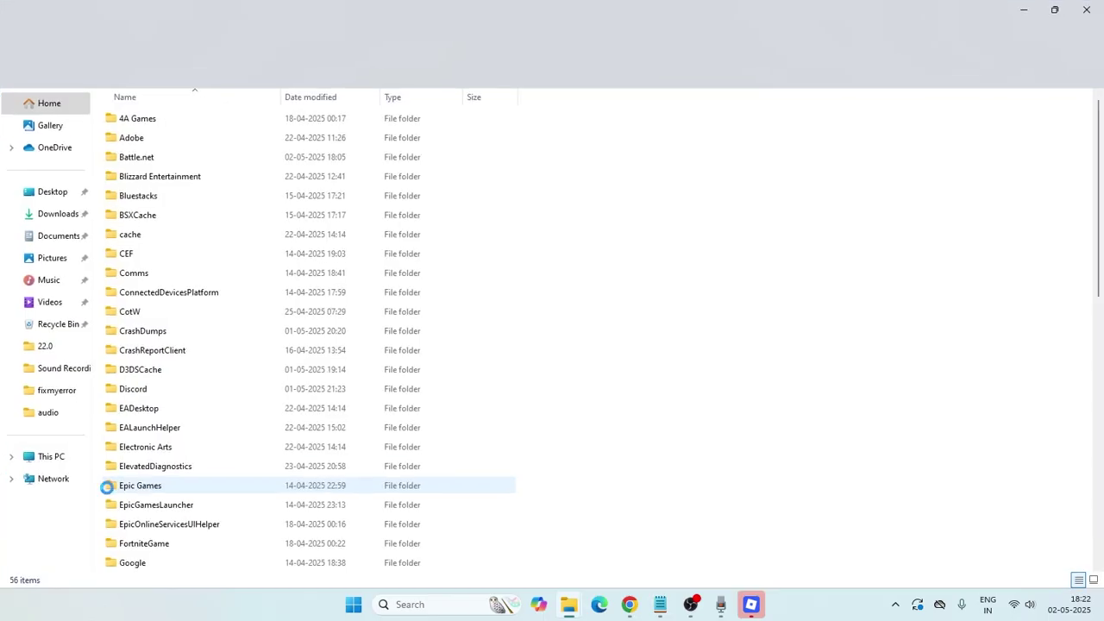
scroll(234, 273, "down", 2)
scroll(234, 272, "down", 8)
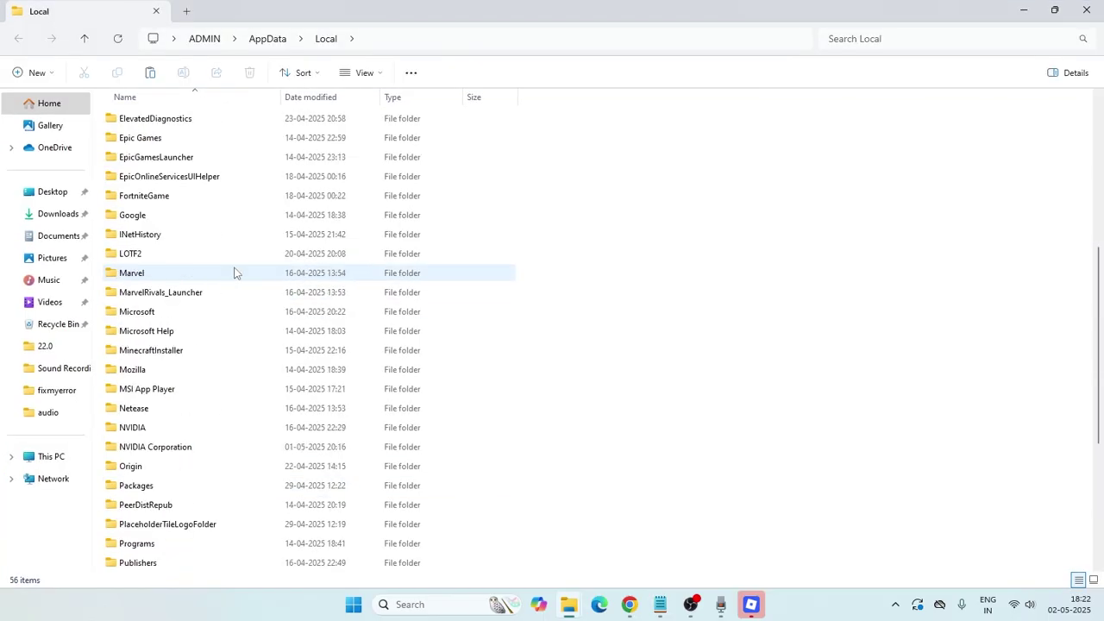
left_click(145, 375)
double_click(144, 375)
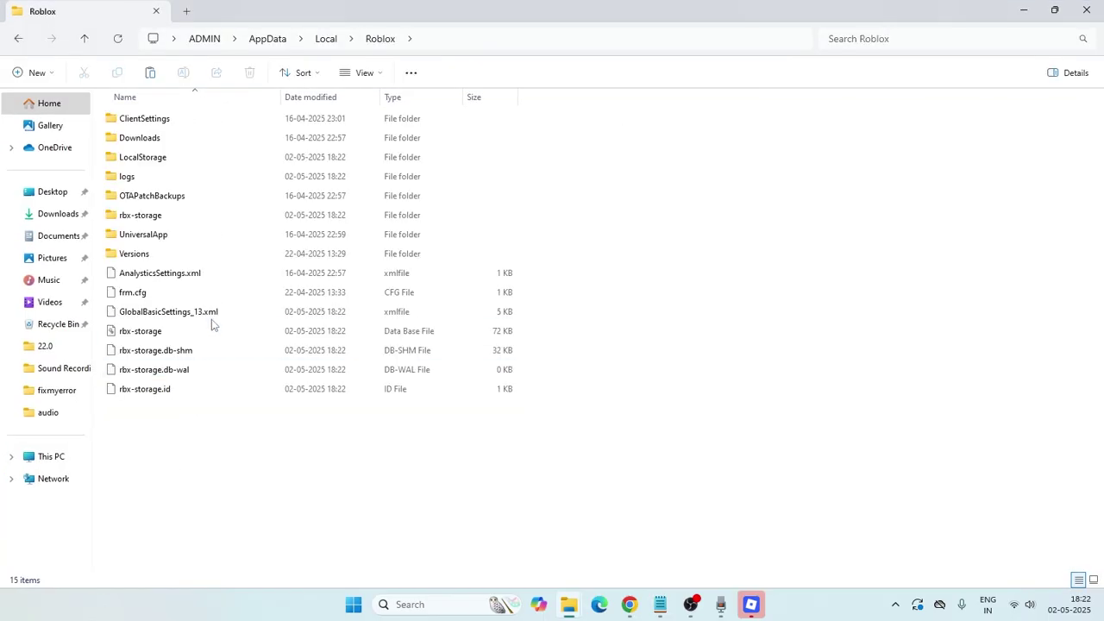
double_click(137, 252)
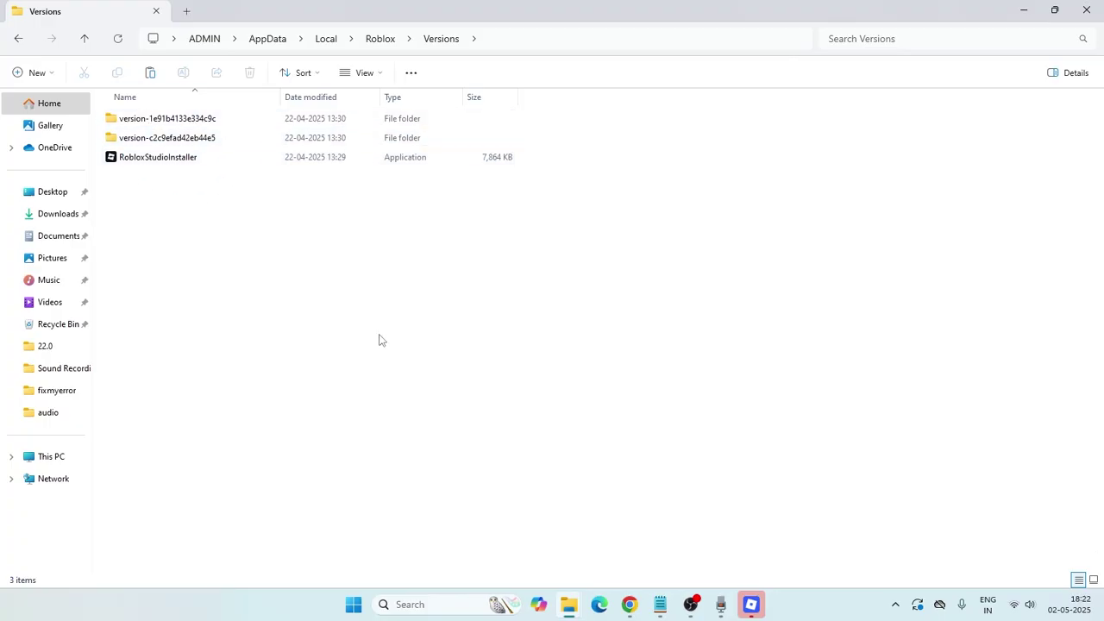
left_click(628, 603)
left_click(379, 10)
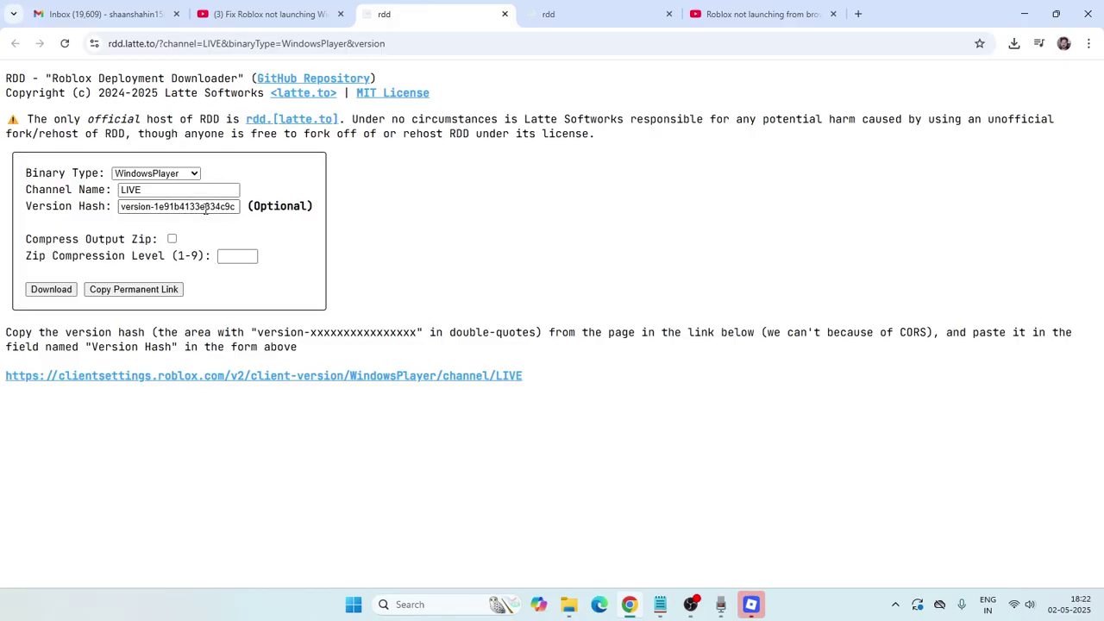
Step: Minimize Chrome to return to the Roblox Versions folder
left_click(1023, 15)
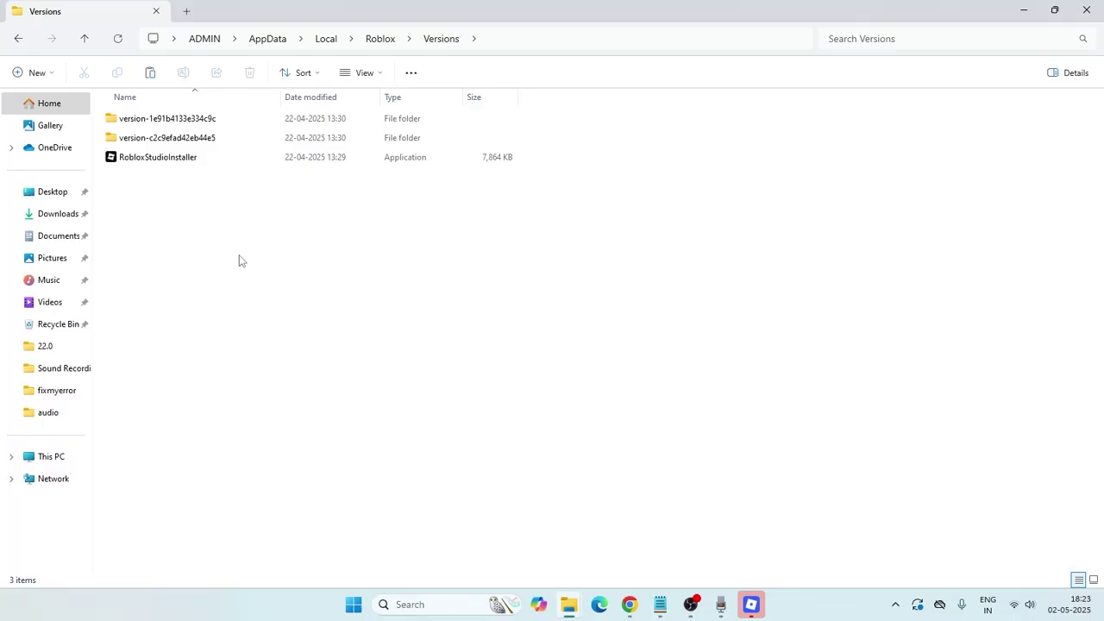
Step: Switch the Versions folder listing to the Content layout
left_click(365, 72)
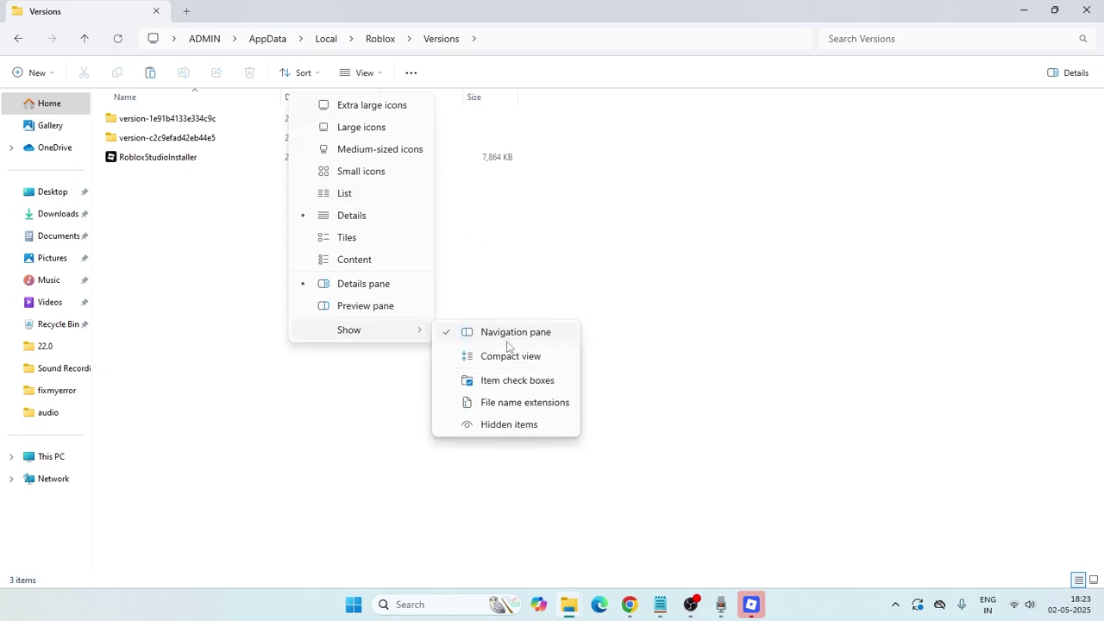
left_click(354, 260)
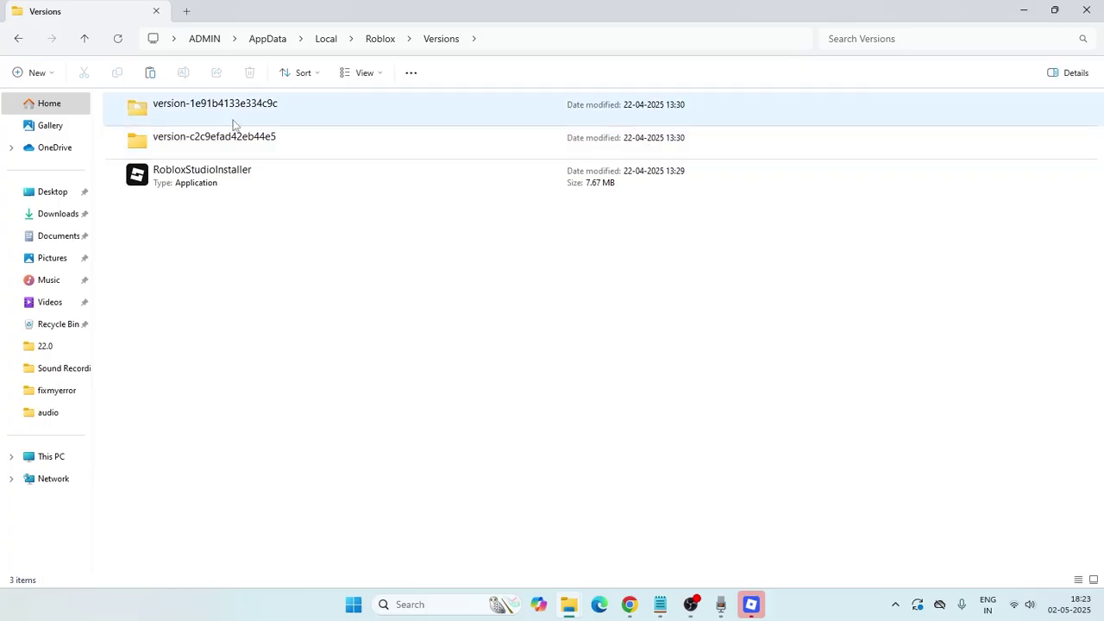
Step: Put the version-1e91b4133e334c9c folder name into edit mode using the classic context menu's Rename
right_click(290, 117)
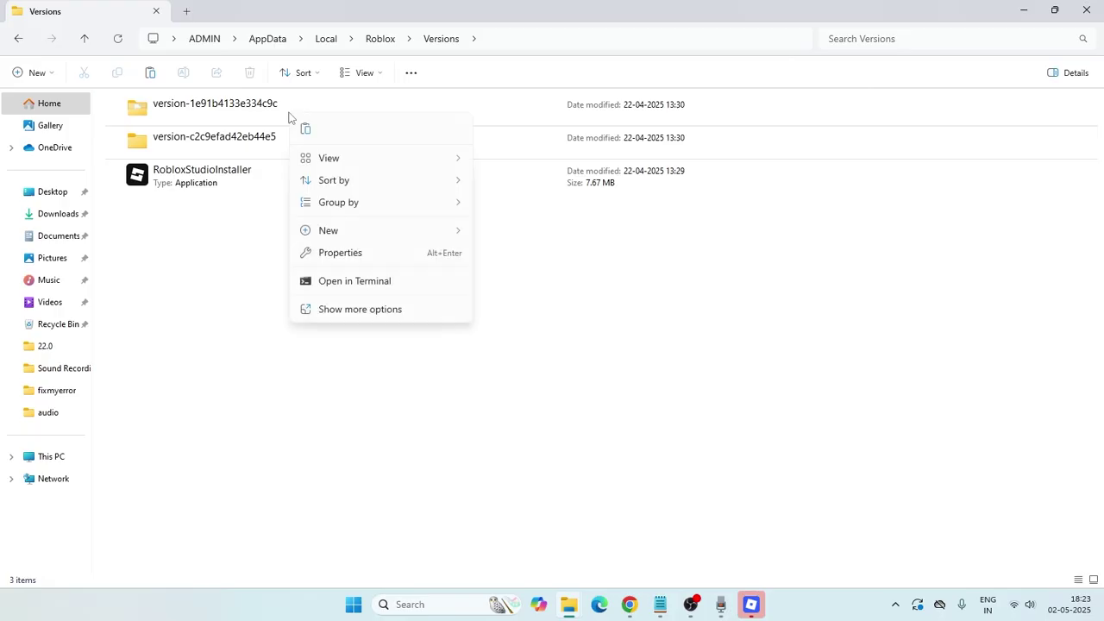
left_click(350, 319)
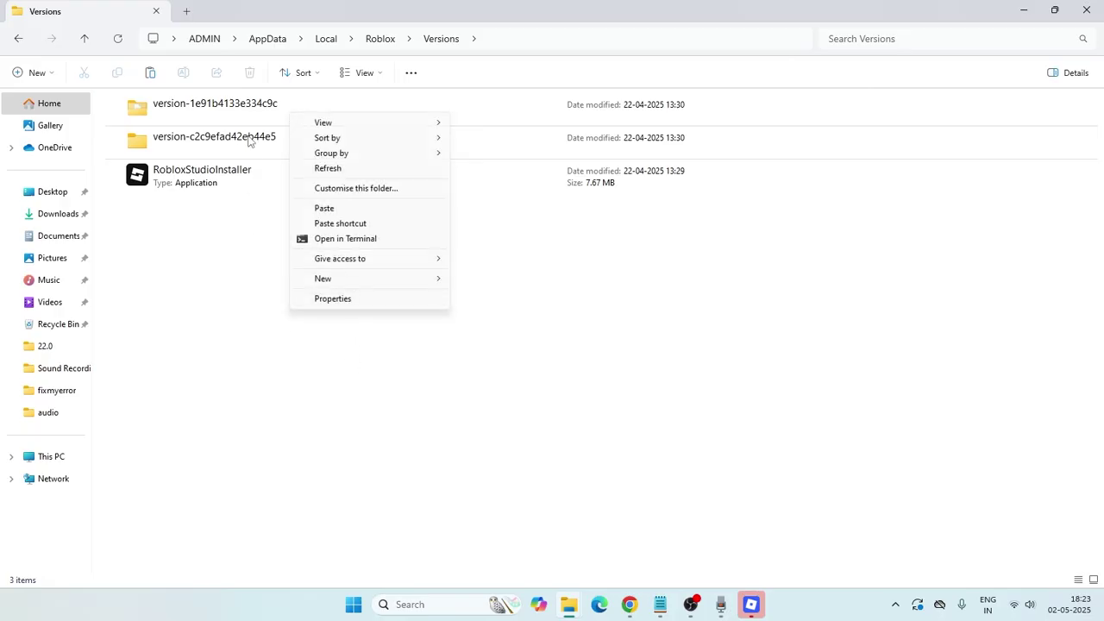
double_click(248, 109)
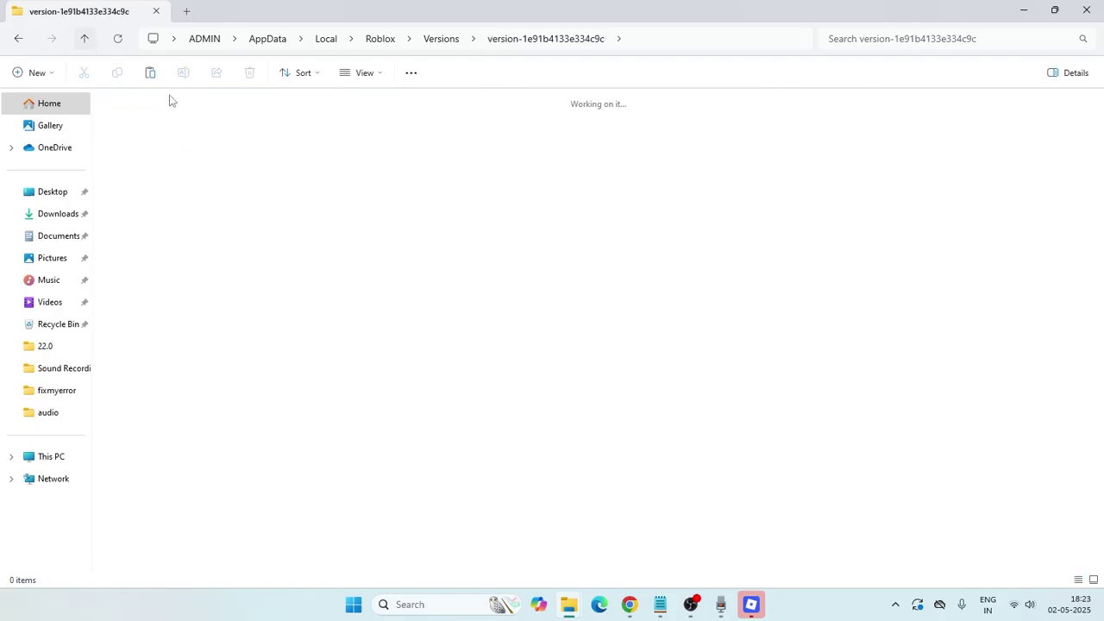
key("alt+Up")
right_click(213, 123)
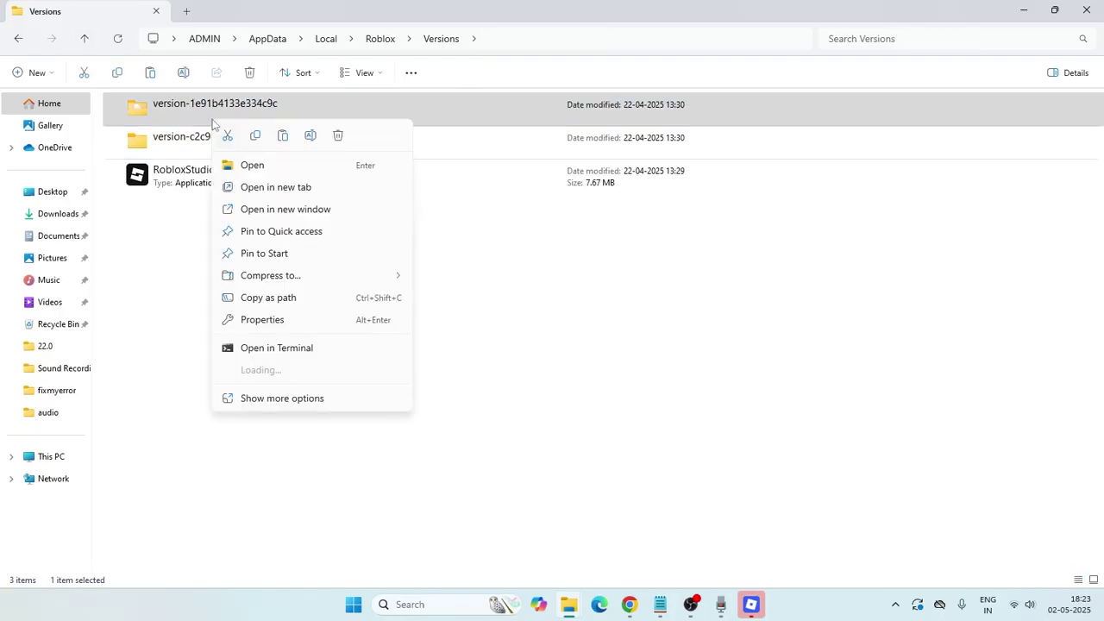
left_click(267, 398)
left_click(283, 455)
Step: Copy the full name version-1e91b4133e334c9c unchanged and go back up to the Roblox folder
double_click(285, 105)
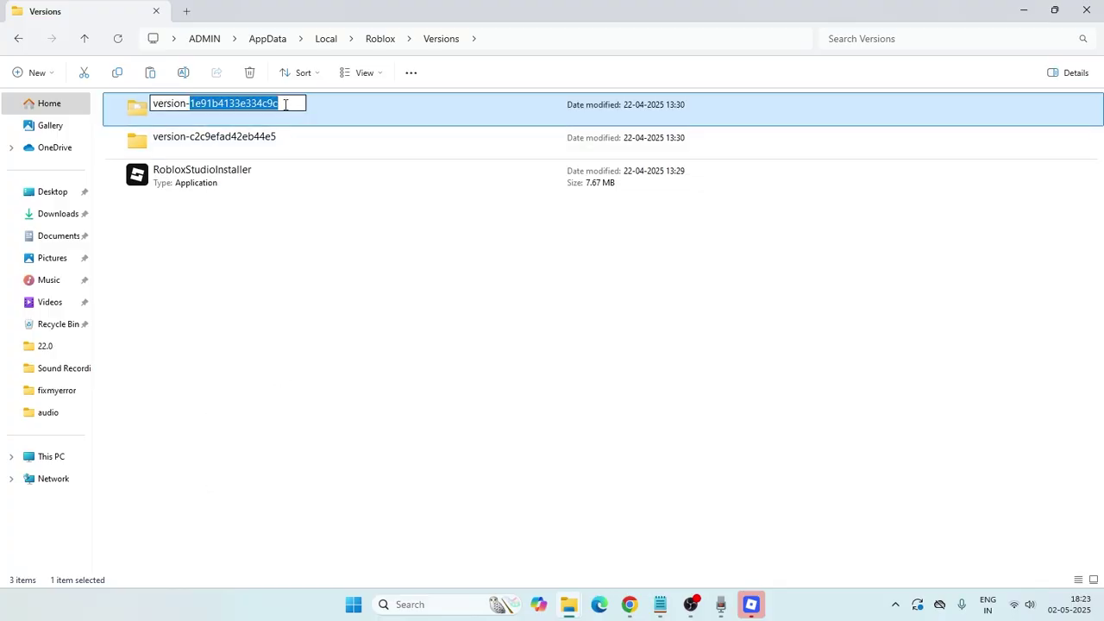
key("Left")
key("shift+Home")
key("Left")
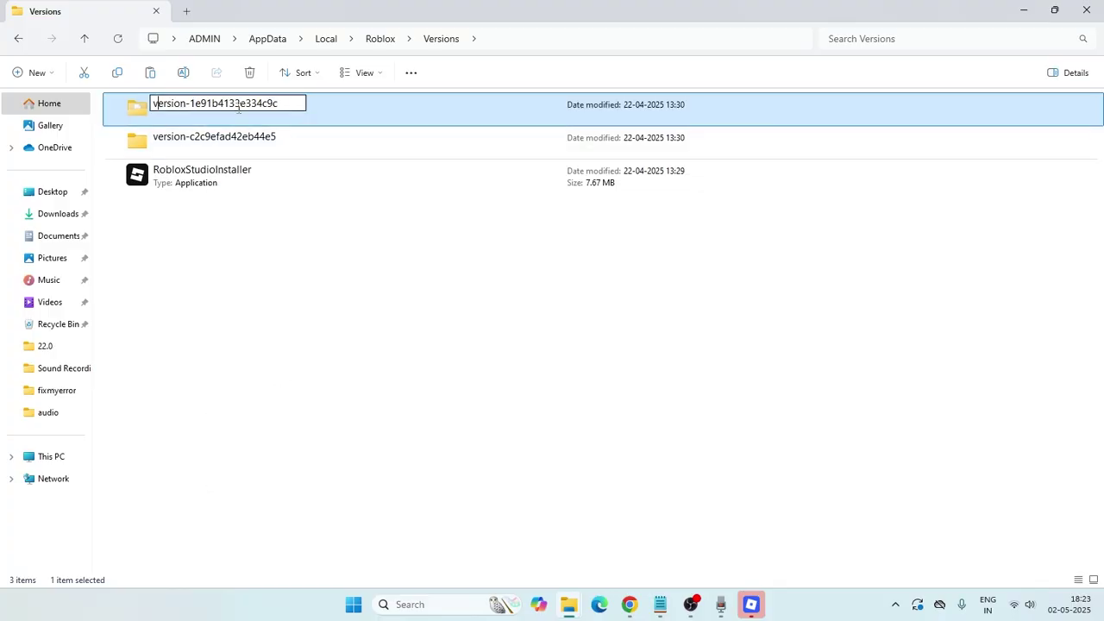
double_click(239, 104)
left_click(263, 104)
left_click_drag(259, 104, 155, 101)
left_click(268, 103)
right_click(164, 104)
left_click(198, 148)
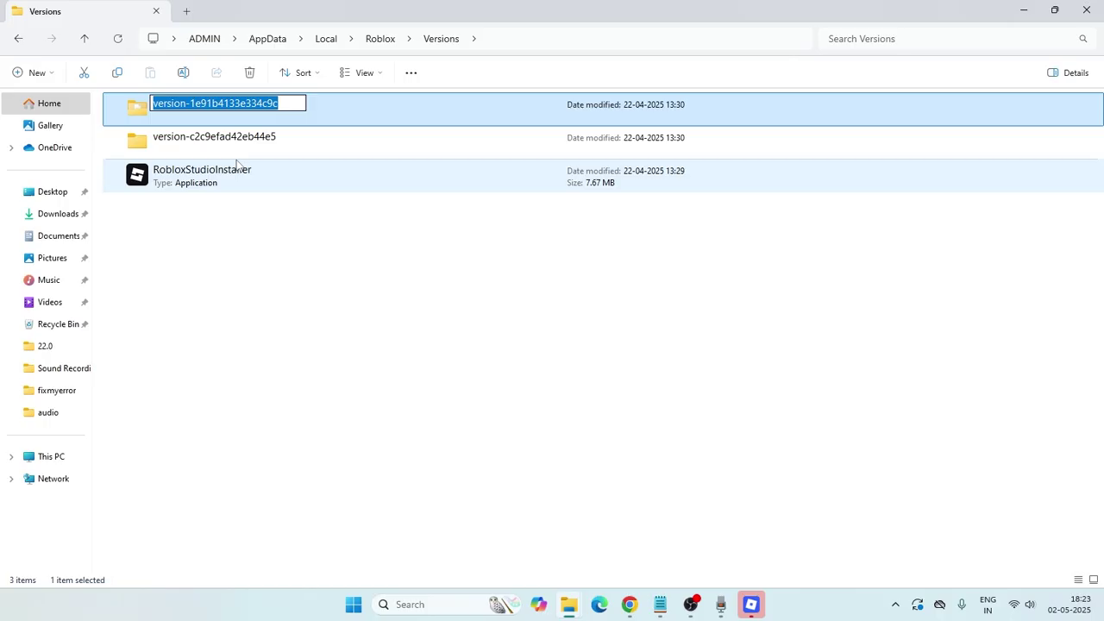
left_click(85, 37)
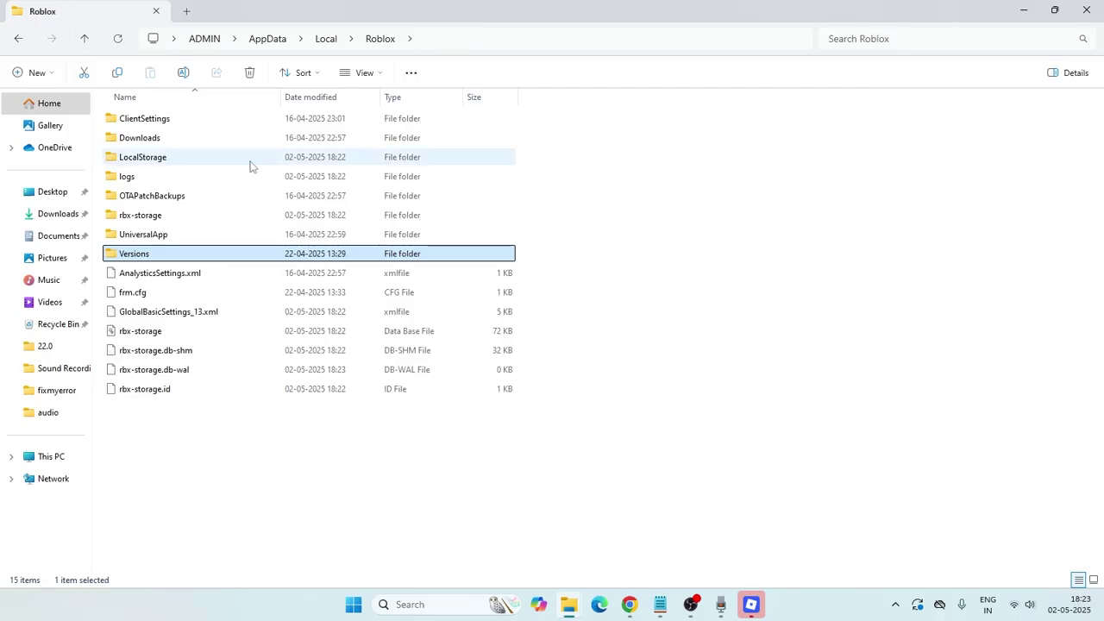
Step: Open the Versions folder and sort its three items by date modified
double_click(215, 155)
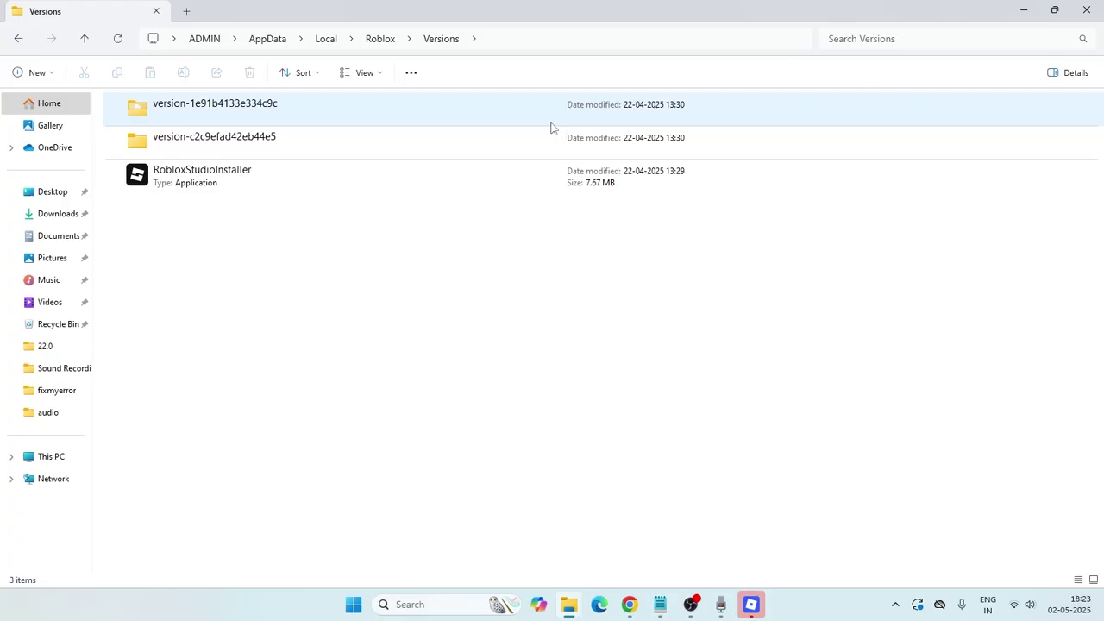
left_click(1073, 76)
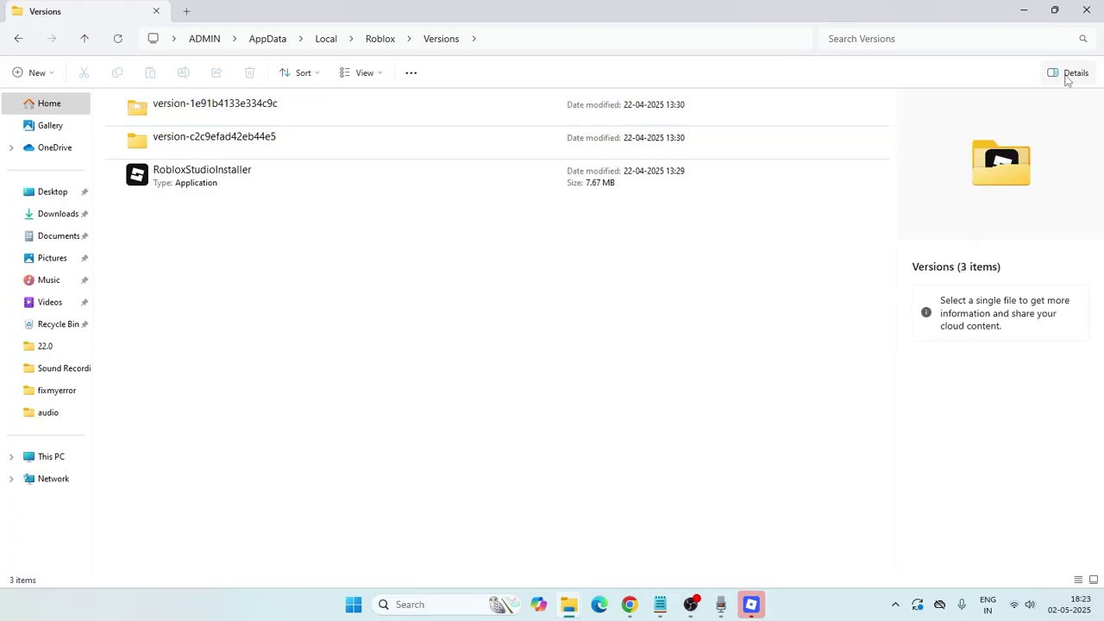
left_click(1059, 75)
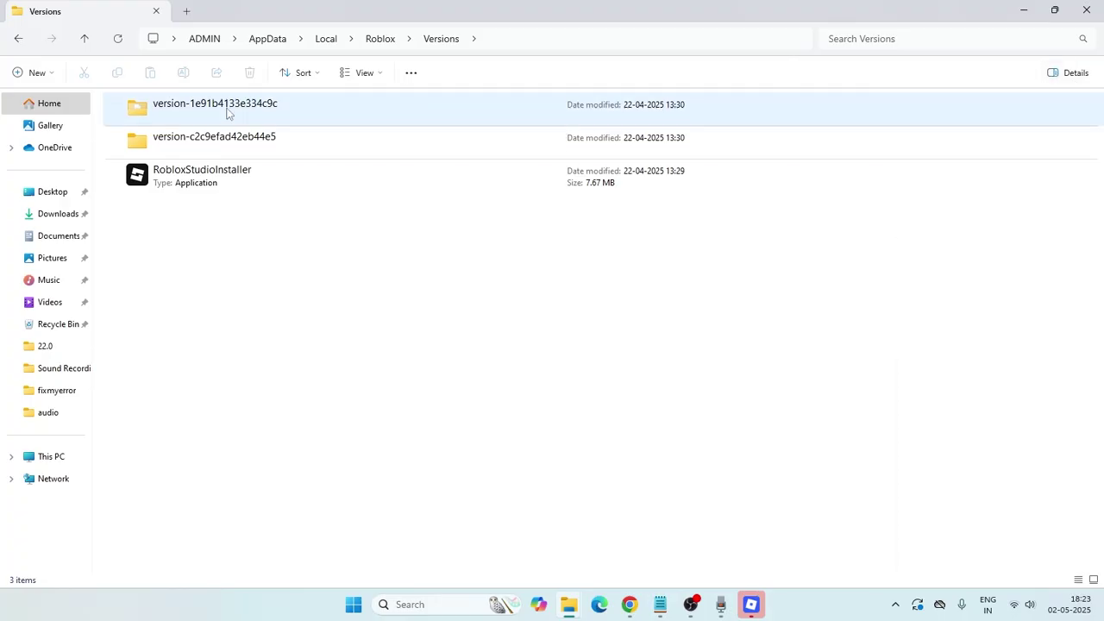
left_click(303, 73)
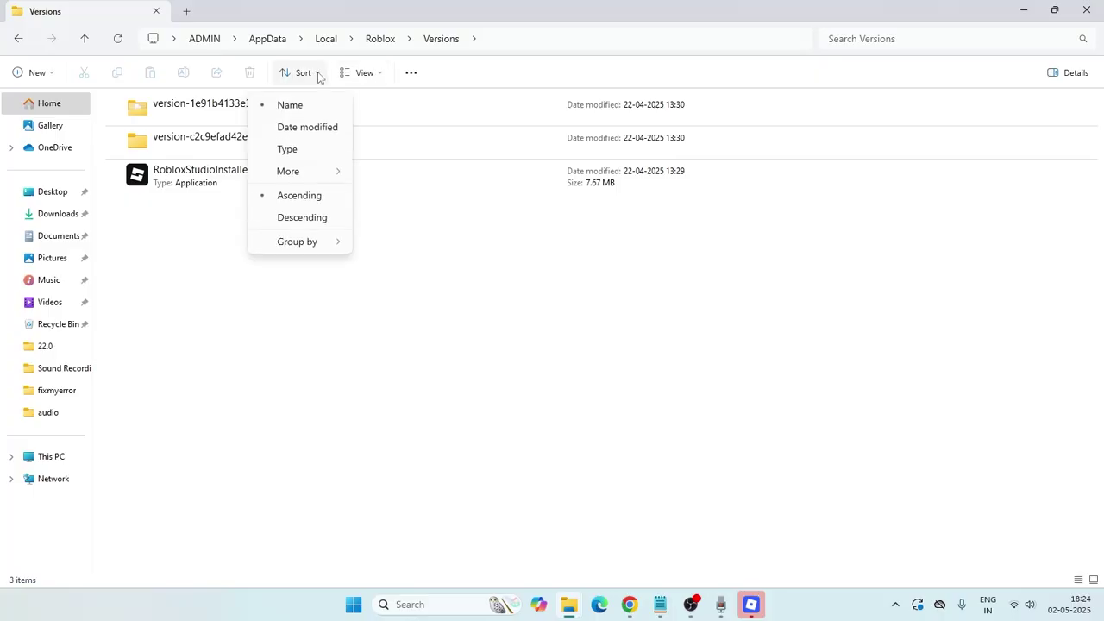
left_click(303, 135)
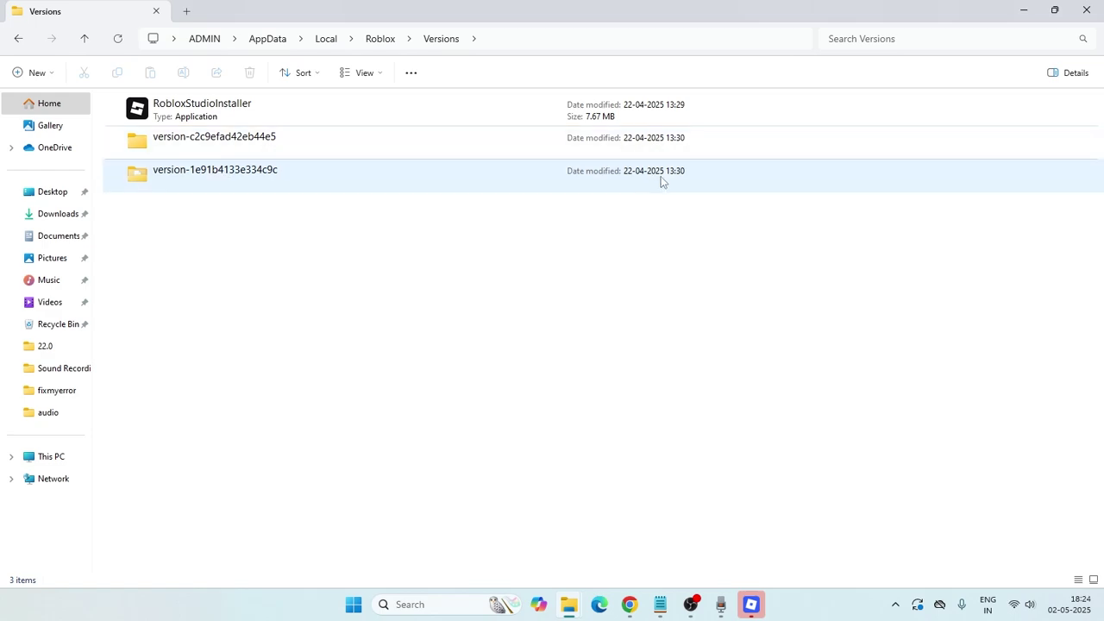
Step: Copy the folder name version-c2c9efad42eb44e5 through the Rename field
right_click(280, 150)
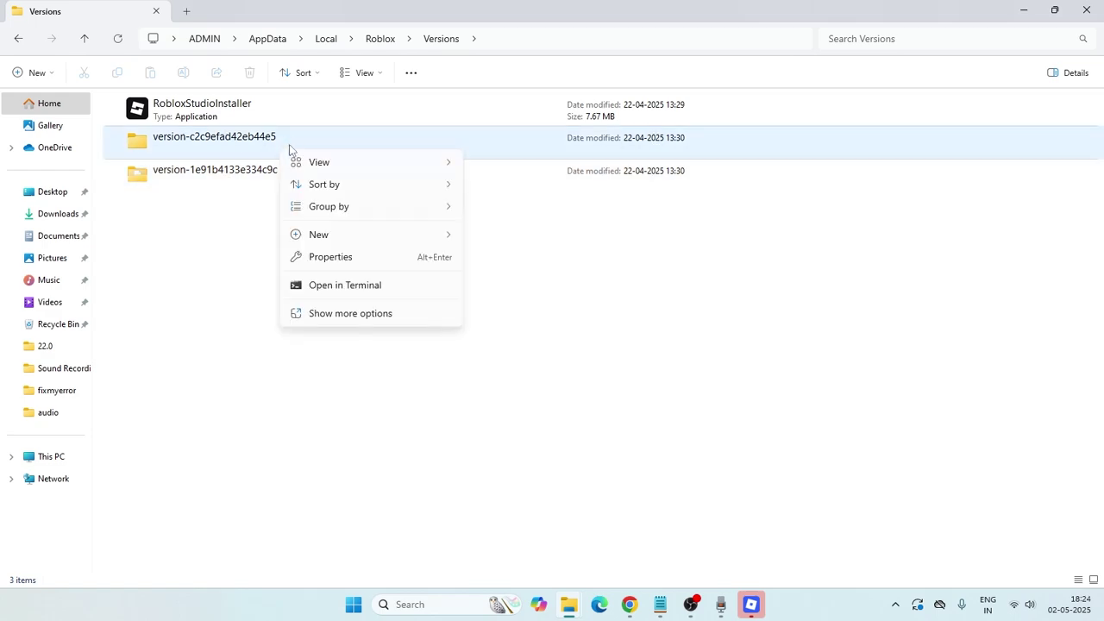
left_click(285, 140)
right_click(285, 140)
left_click(336, 414)
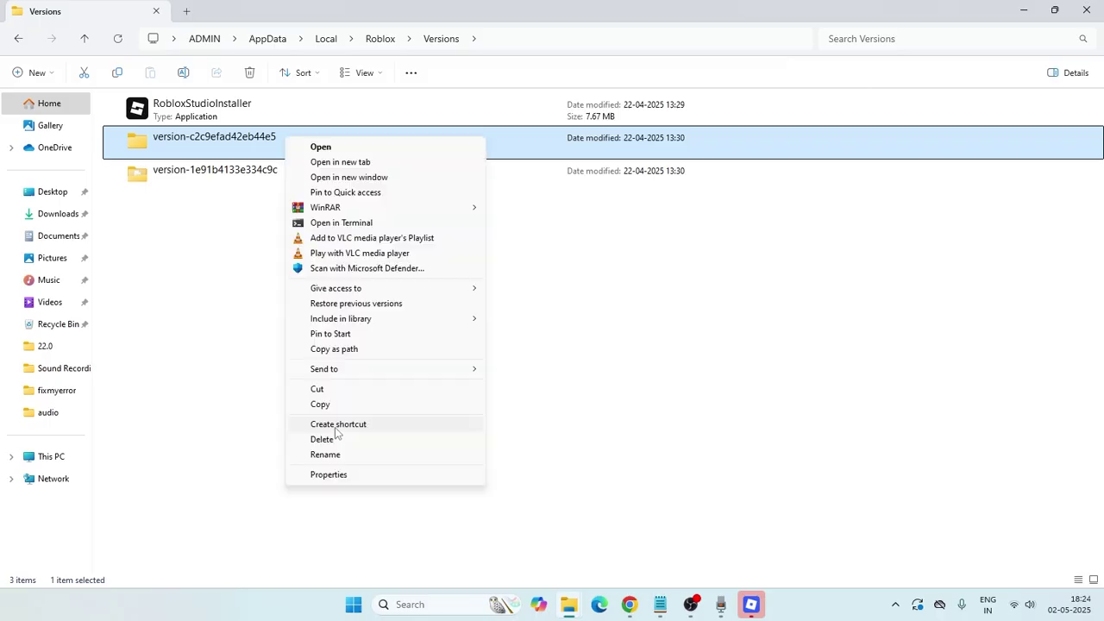
left_click(343, 456)
left_click(285, 135)
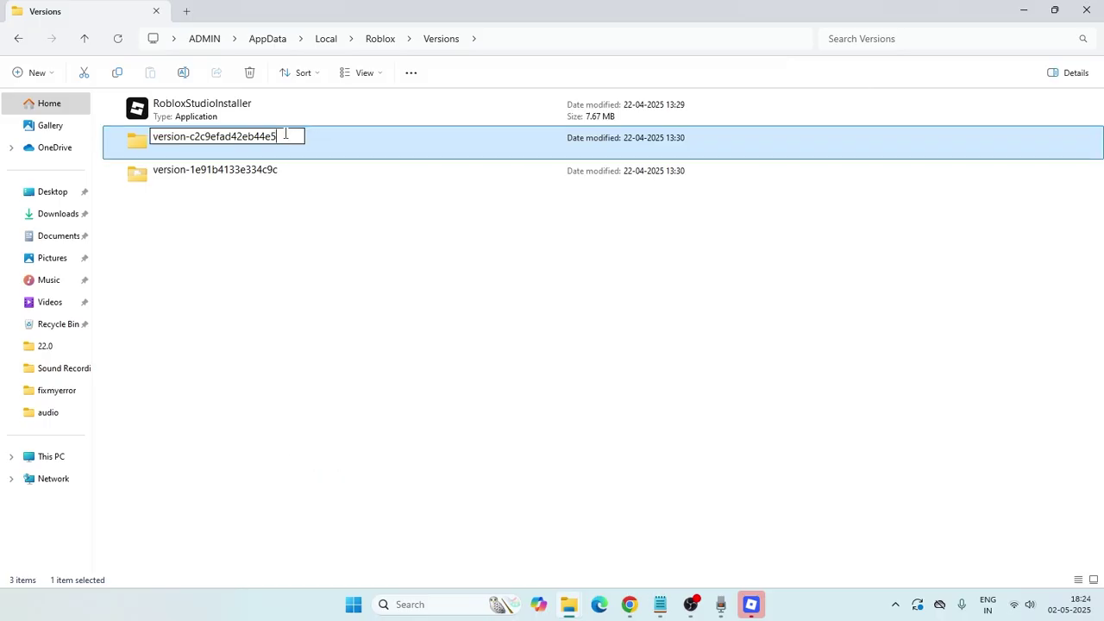
left_click_drag(282, 136, 152, 137)
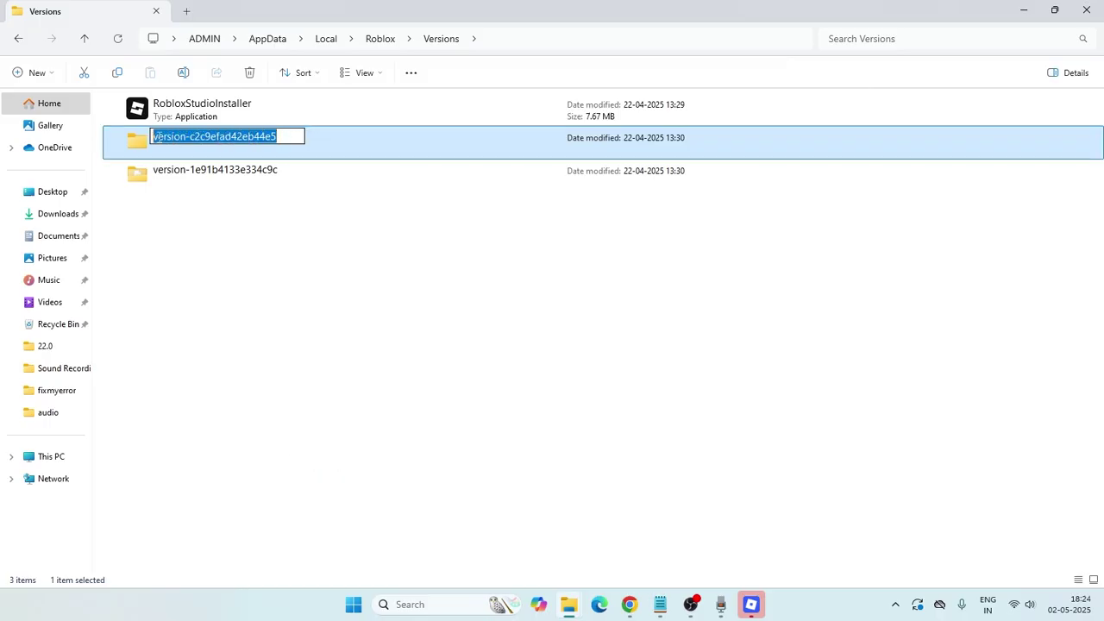
right_click(173, 144)
left_click(204, 183)
Step: Close File Explorer and clear the leading 'version' text from RDD's Version Hash field
left_click(1085, 10)
left_click(630, 604)
left_click(211, 207)
left_click_drag(239, 207, 138, 209)
key("BackSpace")
key("BackSpace")
Step: Paste version-c2c9efad42eb44e5 into Version Hash and start downloading that WindowsPlayer build
right_click(143, 208)
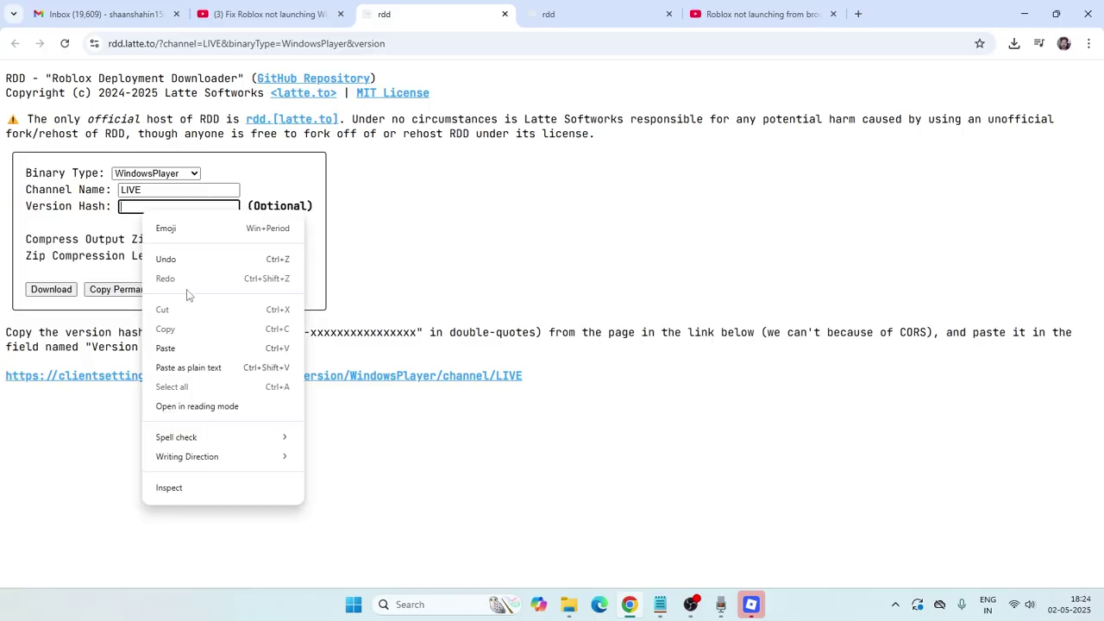
left_click(172, 344)
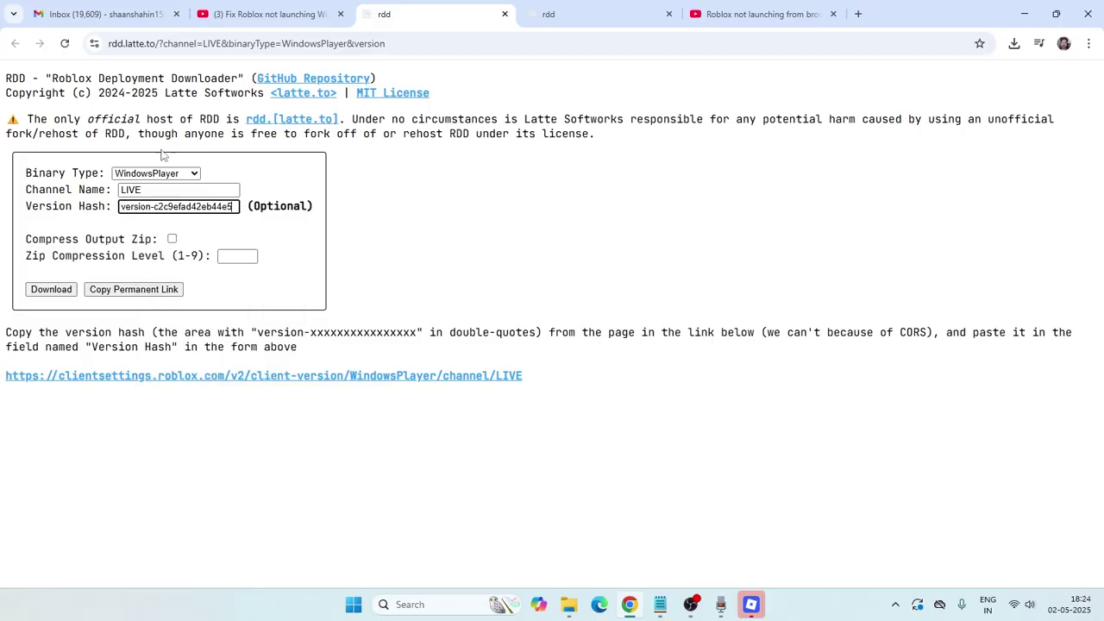
left_click(51, 289)
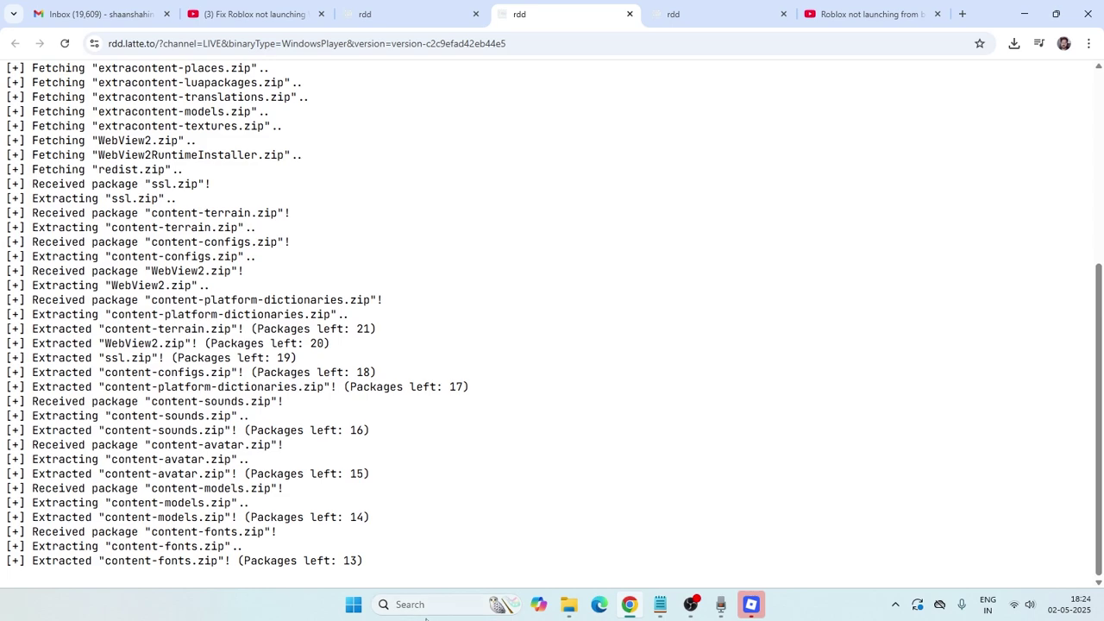
Step: Check the saved version name in Notepad, then minimize Notepad and Chrome to restore Roblox
left_click(659, 603)
left_click(375, 243)
left_click_drag(412, 175, 263, 173)
left_click(322, 197)
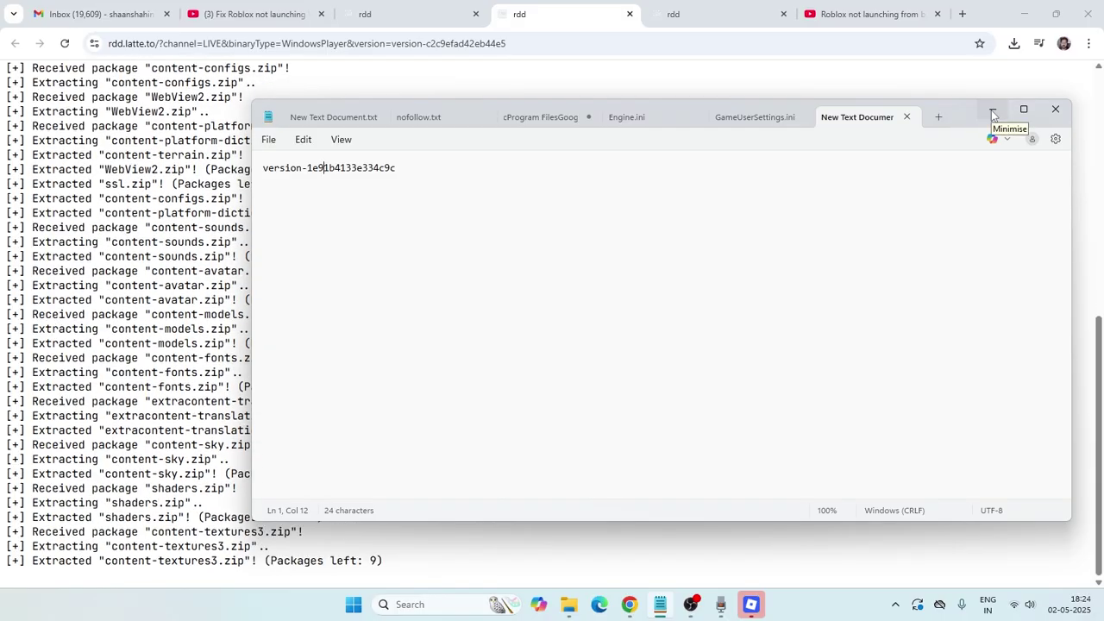
left_click(991, 110)
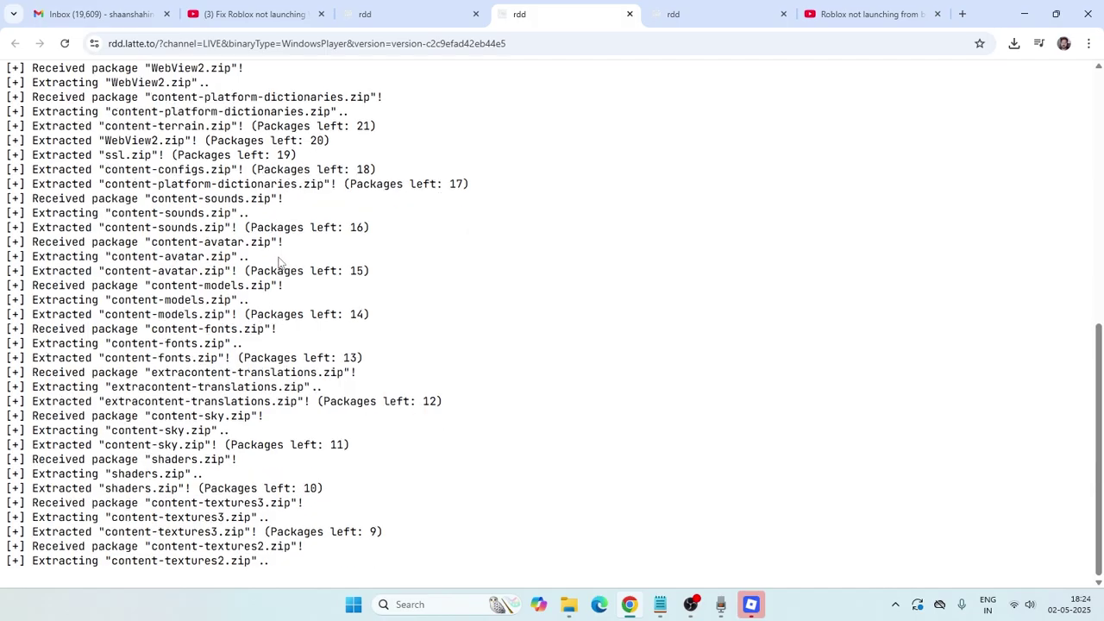
left_click(1023, 14)
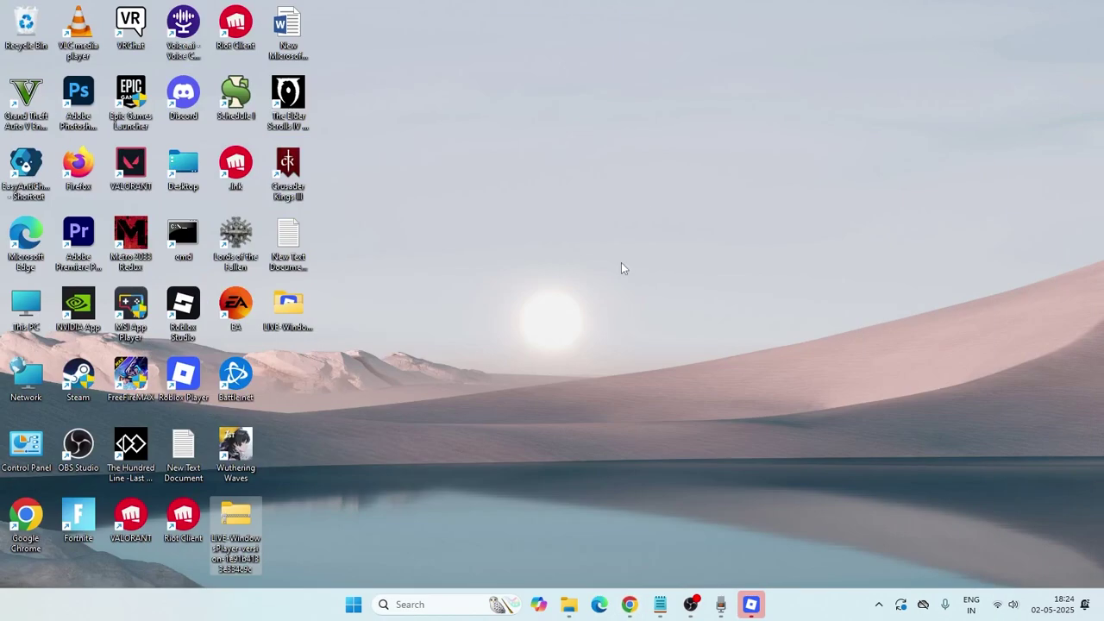
left_click(751, 604)
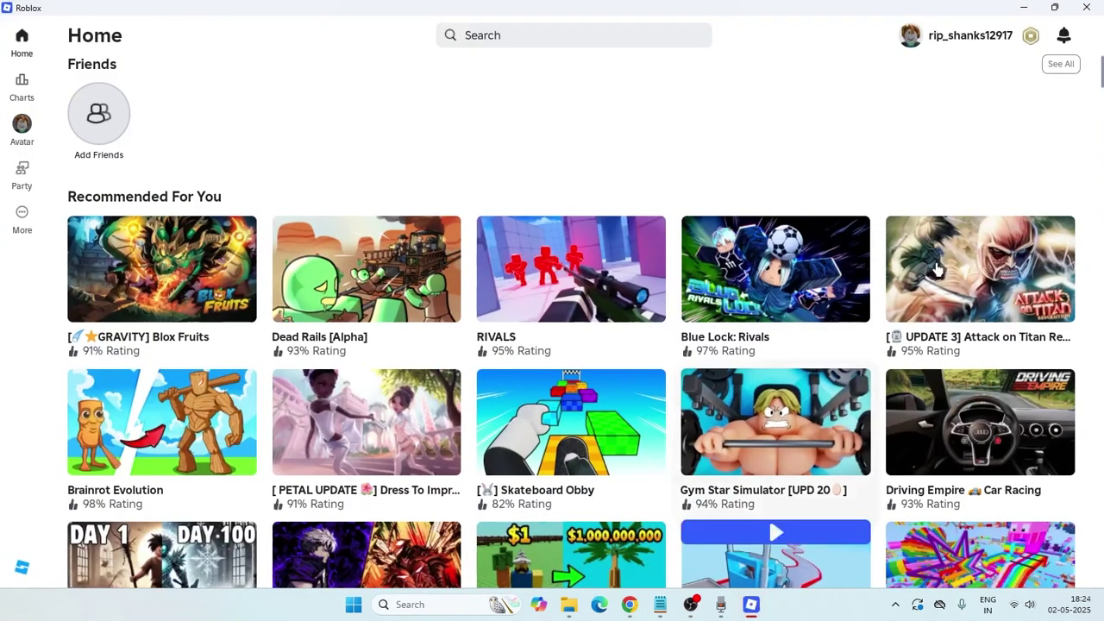